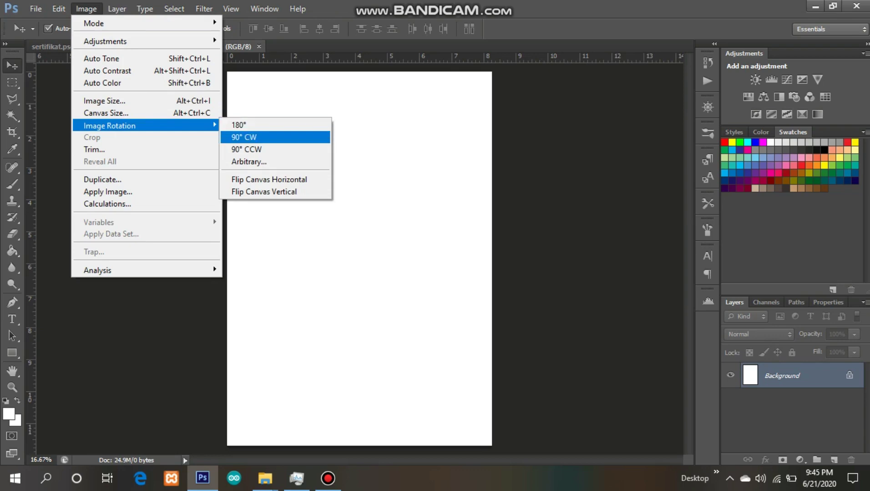
Rotate the blank canvas 90° clockwise into landscape orientation and check it against the sertifikat.psd document
{"action": "key", "text": "Return"}
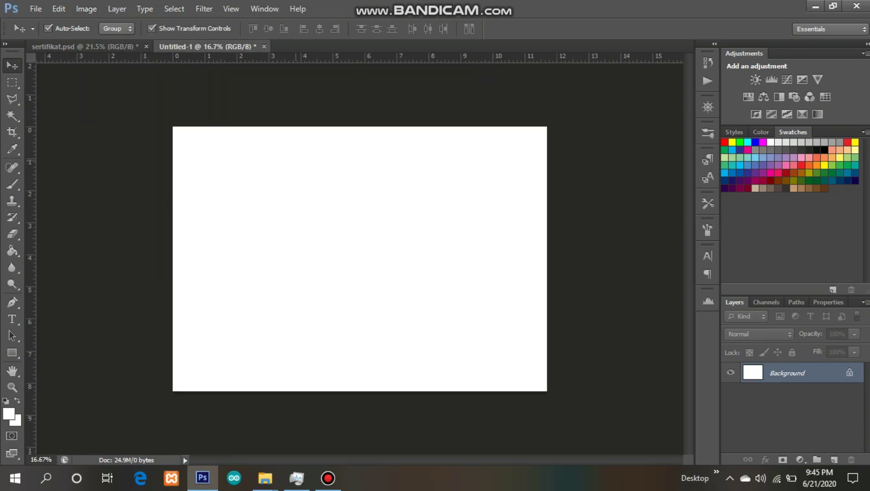
{"action": "key", "text": "ctrl+Tab"}
{"action": "key", "text": "ctrl+Tab"}
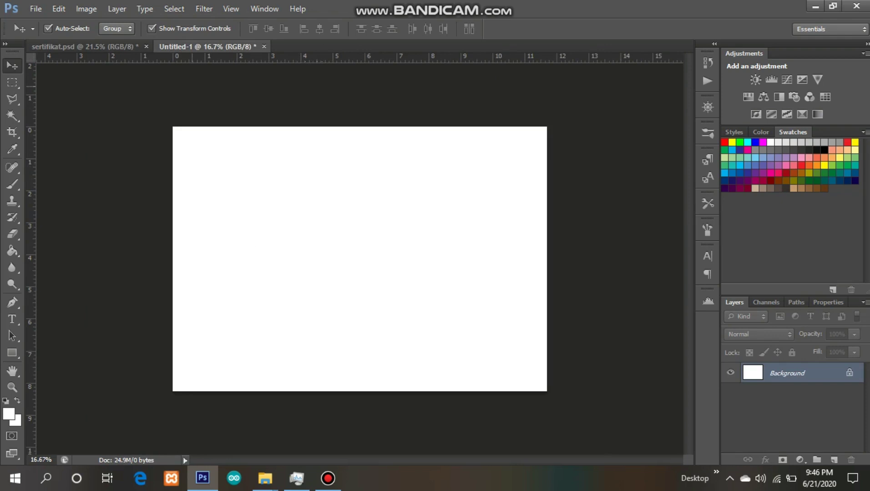
{"action": "key", "text": "ctrl+Tab"}
{"action": "key", "text": "ctrl+Tab"}
With the rulers shown, place one vertical and one horizontal guide crossing near the centre of the blank canvas
{"action": "key", "text": "ctrl+r"}
{"action": "key", "text": "ctrl+r"}
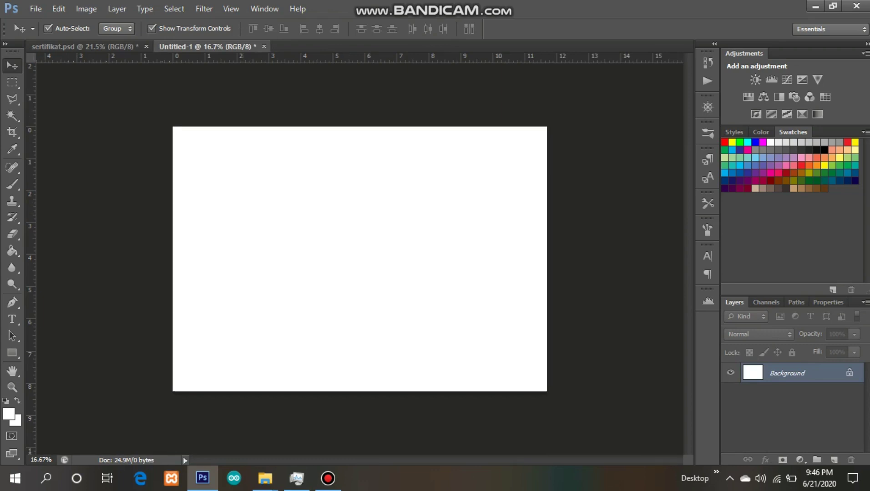
{"action": "left_click_drag", "start_coordinate": [30, 209], "coordinate": [359, 223]}
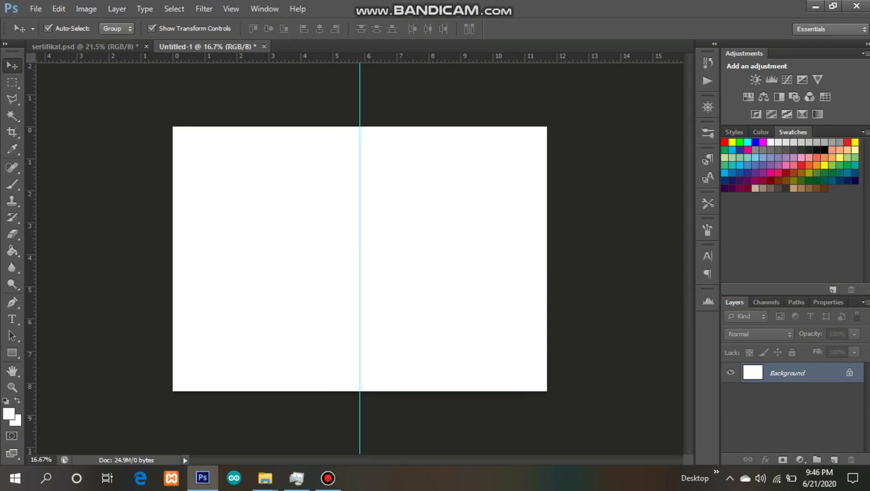
{"action": "left_click_drag", "start_coordinate": [500, 57], "coordinate": [418, 258]}
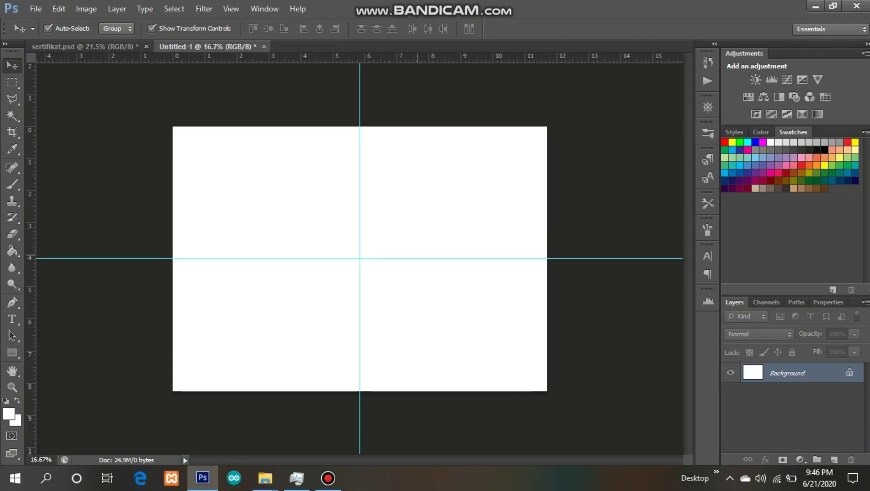
View the blue header shape in sertifikat.psd and draw a 1414 × 1414 px rounded square with 150 px radius in Untitled-1
{"action": "left_click", "coordinate": [84, 46]}
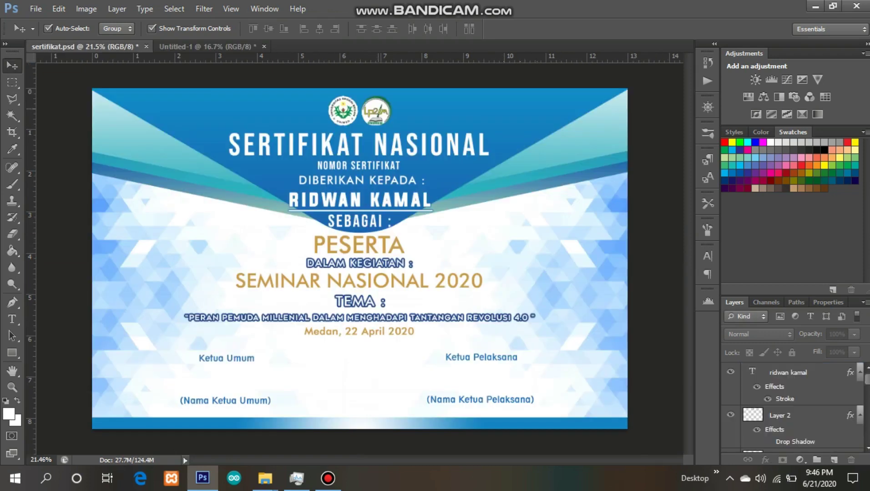
{"action": "left_click", "coordinate": [516, 130]}
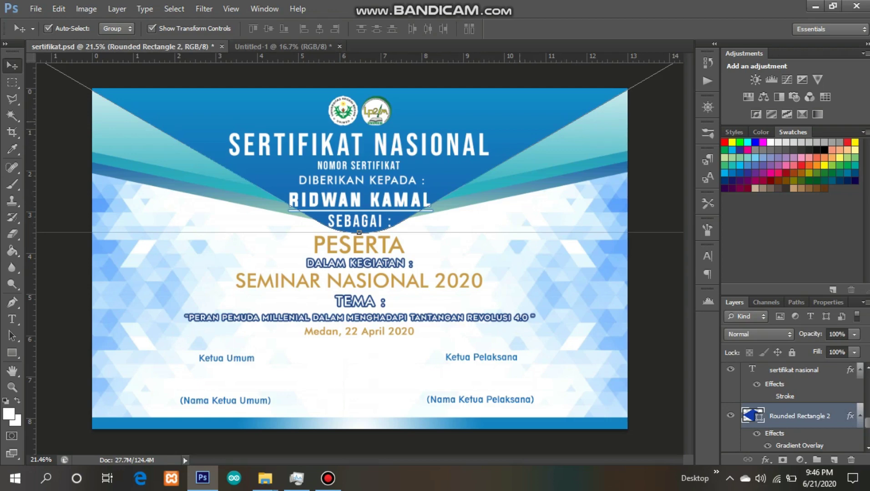
{"action": "left_click", "coordinate": [282, 47]}
{"action": "left_click", "coordinate": [12, 353]}
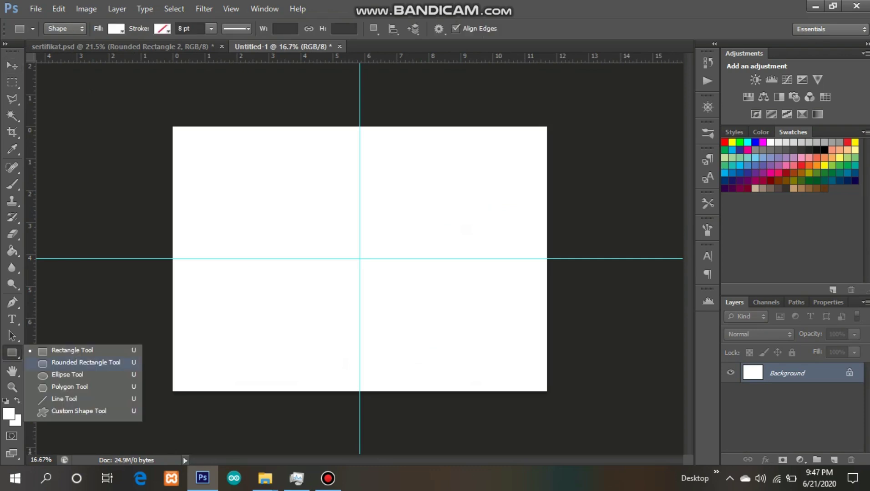
{"action": "left_click", "coordinate": [85, 362]}
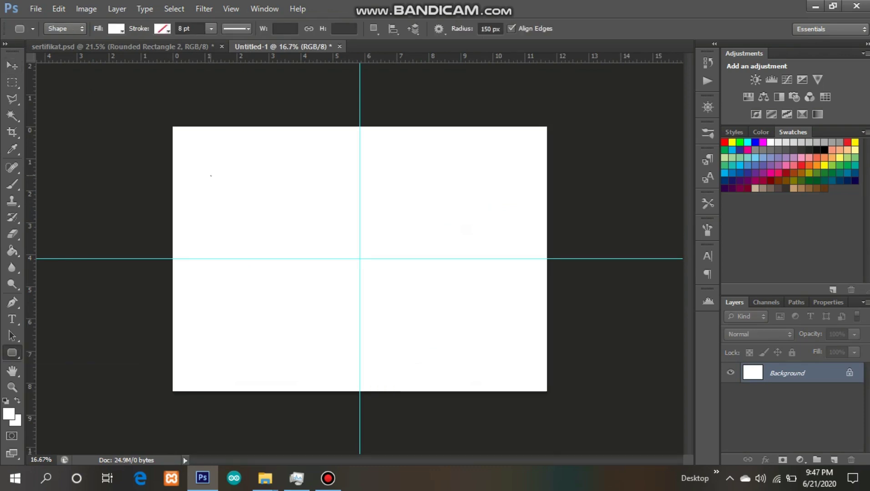
{"action": "left_click_drag", "start_coordinate": [210, 175], "coordinate": [362, 326]}
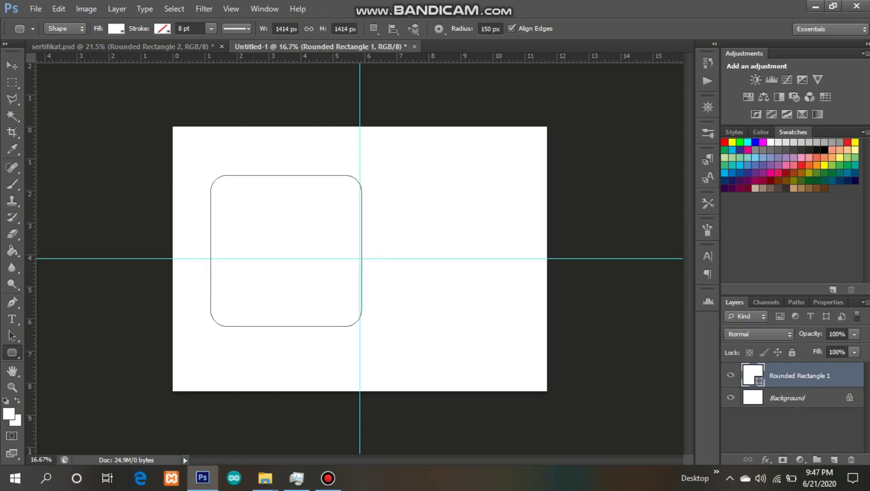
Change the rounded square's fill colour to bright red
{"action": "key", "text": "v"}
{"action": "double_click", "coordinate": [753, 375]}
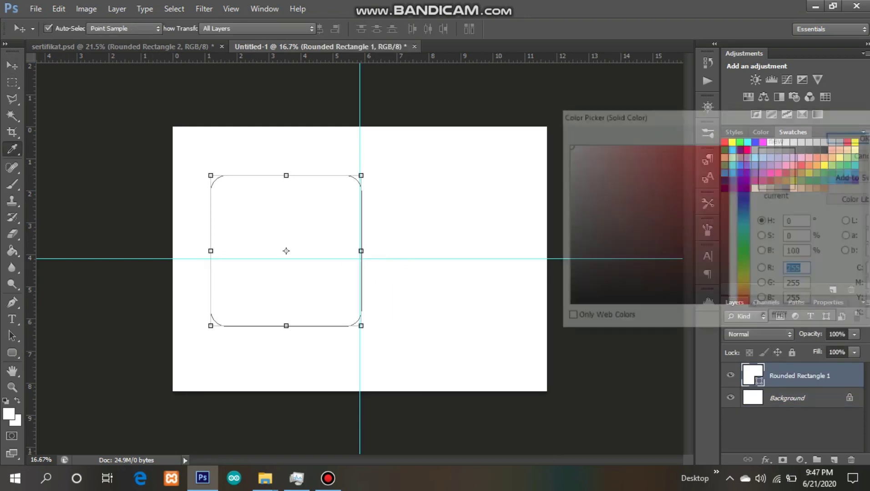
{"action": "left_click_drag", "start_coordinate": [680, 155], "coordinate": [728, 152]}
{"action": "key", "text": "Return"}
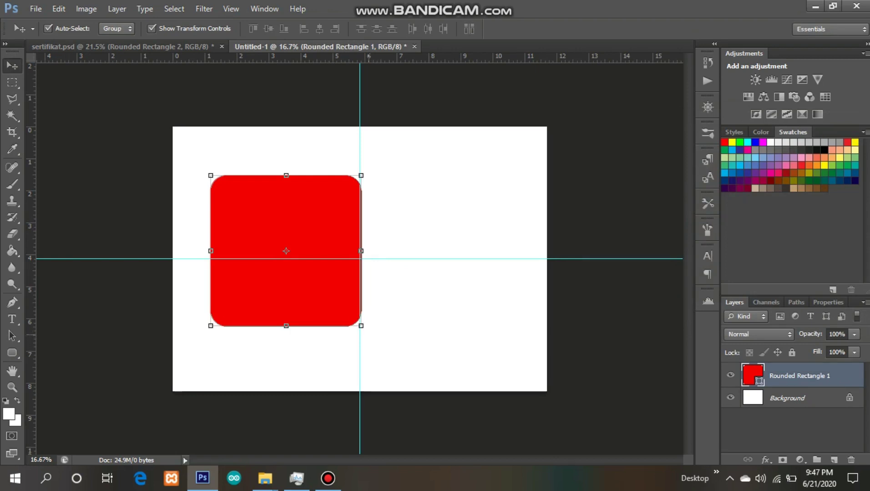
Rotate the red square 45° into a diamond and move it onto the vertical guide, overlapping the canvas's upper edge
{"action": "key", "text": "ctrl+t"}
{"action": "left_click_drag", "start_coordinate": [392, 305], "coordinate": [413, 237]}
{"action": "left_click", "coordinate": [642, 28]}
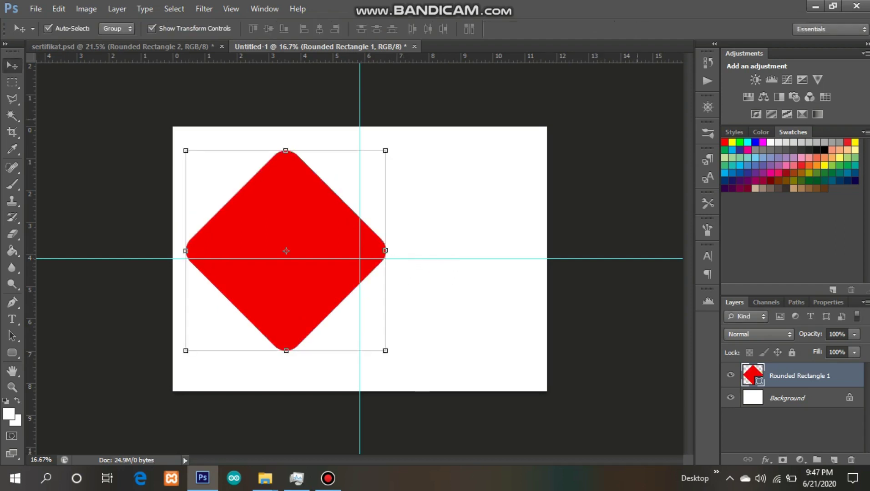
{"action": "left_click_drag", "start_coordinate": [285, 202], "coordinate": [400, 131]}
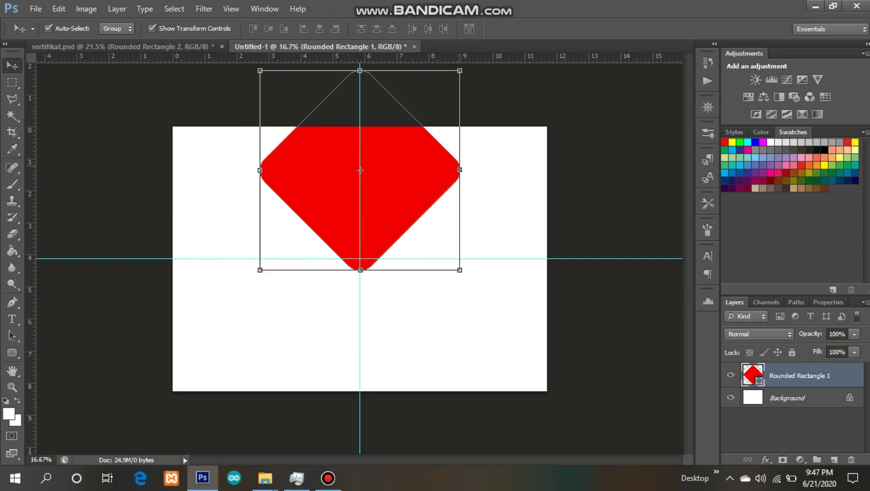
Widen the red diamond to about 253% beyond both canvas sides and centre it on the vertical guide
{"action": "left_click_drag", "start_coordinate": [460, 170], "coordinate": [599, 170]}
{"action": "left_click_drag", "start_coordinate": [260, 170], "coordinate": [94, 170]}
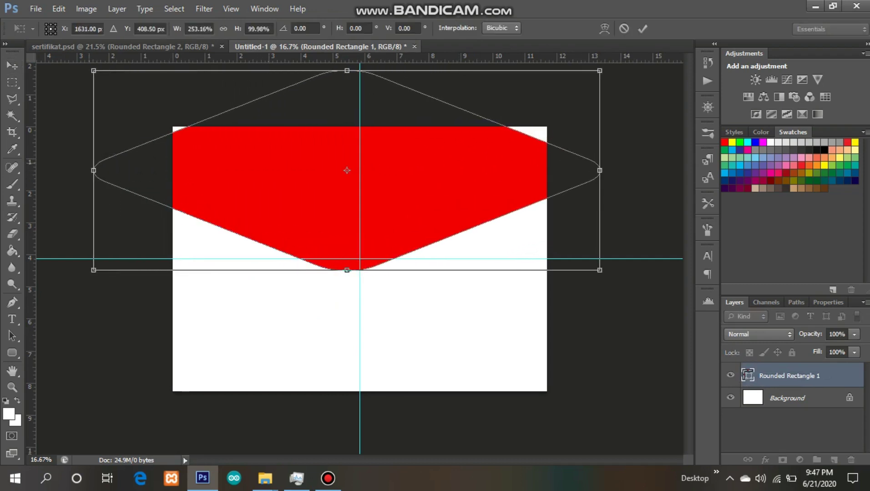
{"action": "left_click_drag", "start_coordinate": [442, 151], "coordinate": [455, 150]}
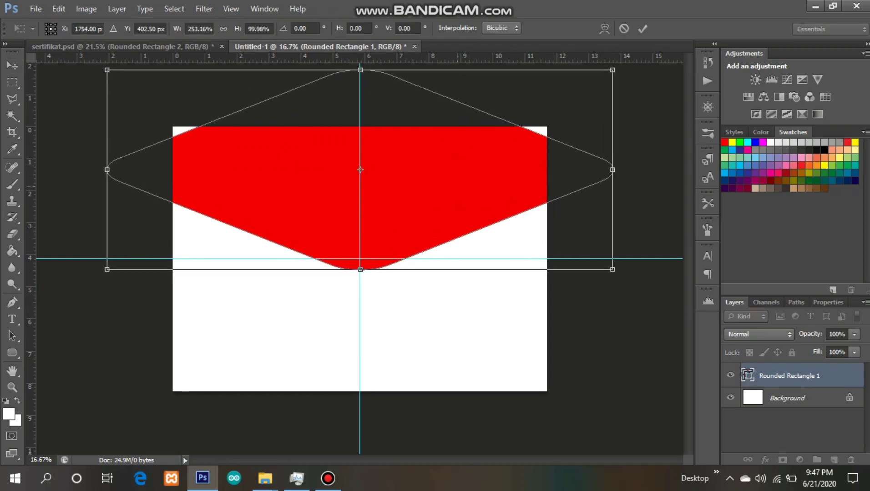
{"action": "key", "text": "Left"}
{"action": "key", "text": "Up"}
{"action": "key", "text": "Right"}
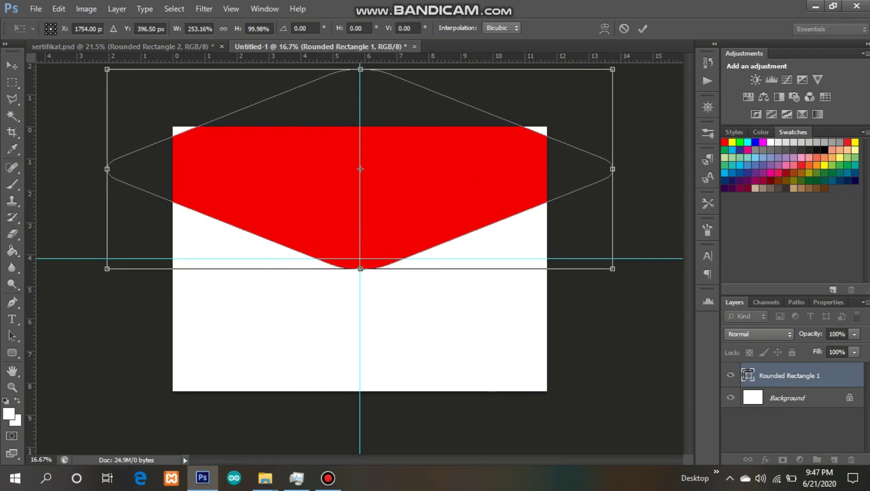
{"action": "key", "text": "Return"}
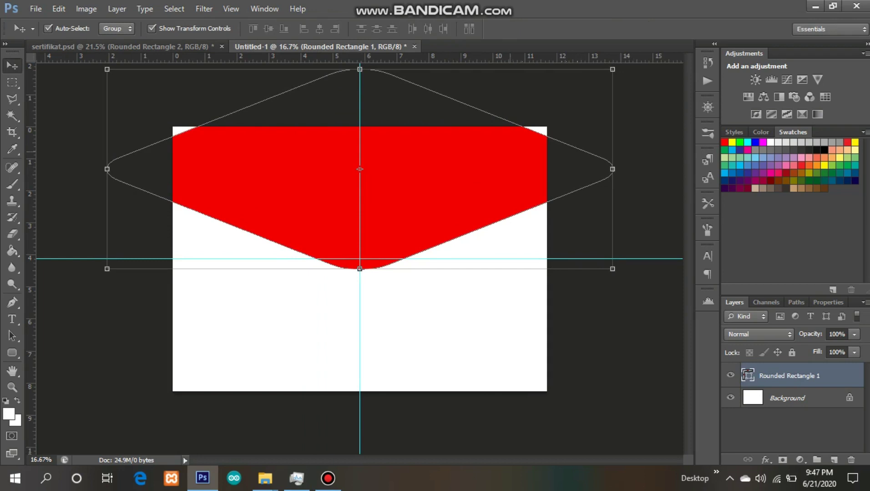
Nudge the widened red diamond upward until its lower tip sits well above the horizontal guide
{"action": "key", "text": "Up"}
{"action": "key", "text": "Up"}
{"action": "key", "text": "Up"}
{"action": "key", "text": "Up"}
{"action": "key", "text": "Up"}
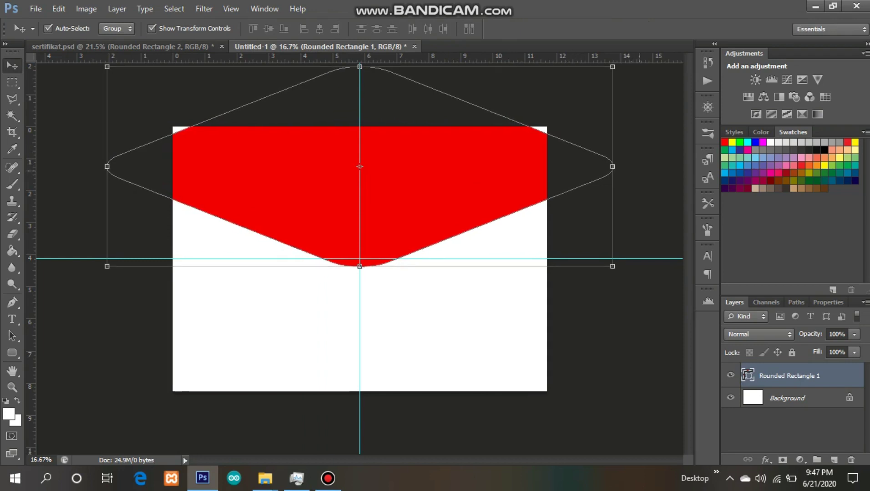
{"action": "key", "text": "shift+Up"}
{"action": "key", "text": "shift+Up"}
{"action": "key", "text": "shift+Up"}
{"action": "key", "text": "shift+Up"}
{"action": "key", "text": "shift+Up"}
{"action": "key", "text": "shift+Up"}
{"action": "key", "text": "shift+Up"}
{"action": "key", "text": "shift+Up"}
{"action": "key", "text": "shift+Up"}
{"action": "key", "text": "shift+Up"}
{"action": "key", "text": "shift+Up"}
{"action": "key", "text": "shift+Up"}
{"action": "key", "text": "shift+Up"}
{"action": "key", "text": "shift+Up"}
{"action": "key", "text": "shift+Up"}
{"action": "key", "text": "shift+Up"}
{"action": "key", "text": "shift+Up"}
{"action": "key", "text": "shift+Up"}
{"action": "key", "text": "shift+Up"}
{"action": "key", "text": "shift+Up"}
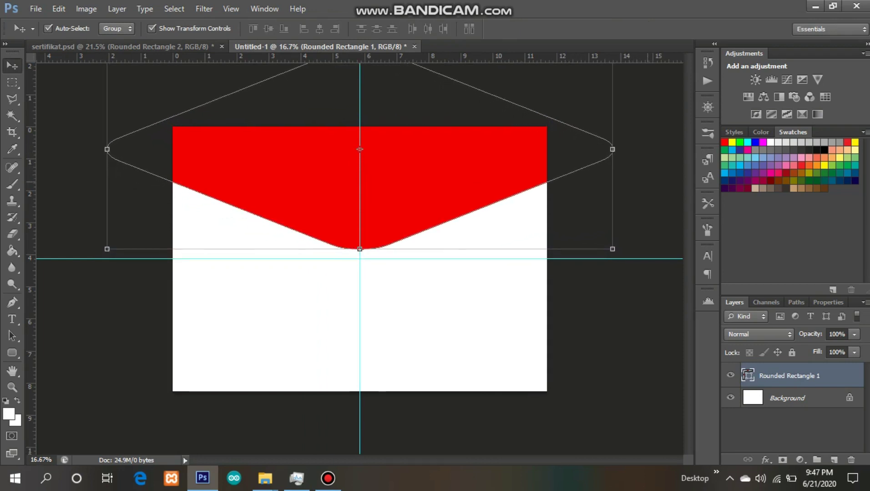
{"action": "key", "text": "shift+Up"}
{"action": "key", "text": "shift+Up"}
{"action": "key", "text": "shift+Up"}
{"action": "key", "text": "shift+Up"}
{"action": "key", "text": "shift+Up"}
{"action": "key", "text": "shift+Up"}
{"action": "key", "text": "shift+Up"}
{"action": "key", "text": "shift+Up"}
{"action": "key", "text": "shift+Up"}
{"action": "key", "text": "shift+Up"}
{"action": "key", "text": "shift+Up"}
{"action": "key", "text": "shift+Up"}
{"action": "key", "text": "shift+Up"}
{"action": "key", "text": "shift+Up"}
{"action": "key", "text": "shift+Up"}
{"action": "key", "text": "shift+Up"}
{"action": "key", "text": "shift+Up"}
{"action": "key", "text": "shift+Up"}
{"action": "key", "text": "shift+Up"}
{"action": "key", "text": "shift+Up"}
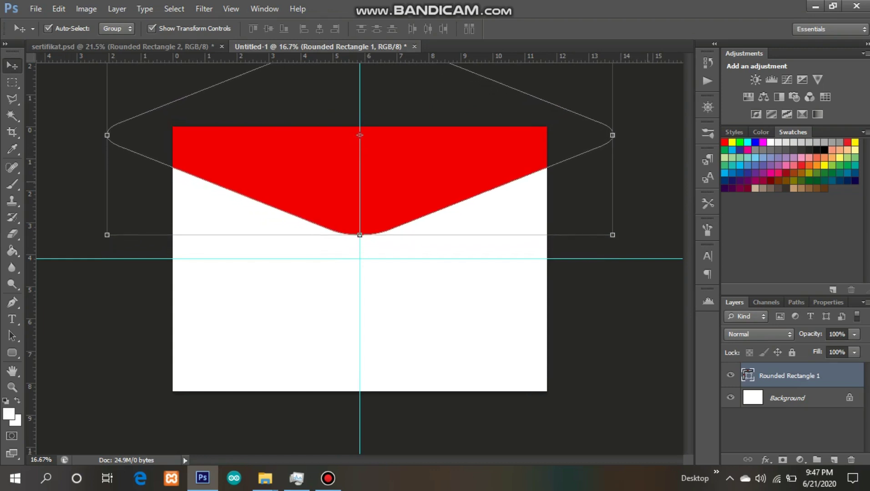
{"action": "key", "text": "shift+Up"}
{"action": "key", "text": "shift+Up"}
{"action": "key", "text": "shift+Up"}
{"action": "key", "text": "shift+Up"}
{"action": "key", "text": "shift+Up"}
{"action": "key", "text": "shift+Up"}
{"action": "key", "text": "shift+Up"}
{"action": "key", "text": "shift+Up"}
{"action": "key", "text": "shift+Up"}
{"action": "key", "text": "shift+Up"}
{"action": "key", "text": "shift+Up"}
{"action": "key", "text": "shift+Up"}
{"action": "key", "text": "shift+Up"}
{"action": "key", "text": "shift+Up"}
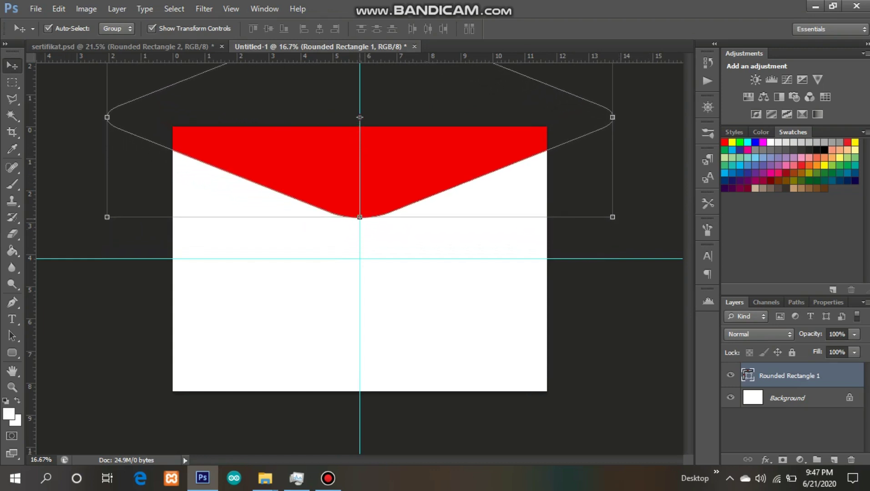
{"action": "key", "text": "shift+Up"}
{"action": "key", "text": "shift+Down"}
Stretch the red shape's height to about 106% and nudge it slightly upward
{"action": "left_click_drag", "start_coordinate": [360, 218], "coordinate": [360, 229]}
{"action": "key", "text": "Up"}
{"action": "key", "text": "Up"}
{"action": "key", "text": "Up"}
{"action": "key", "text": "Up"}
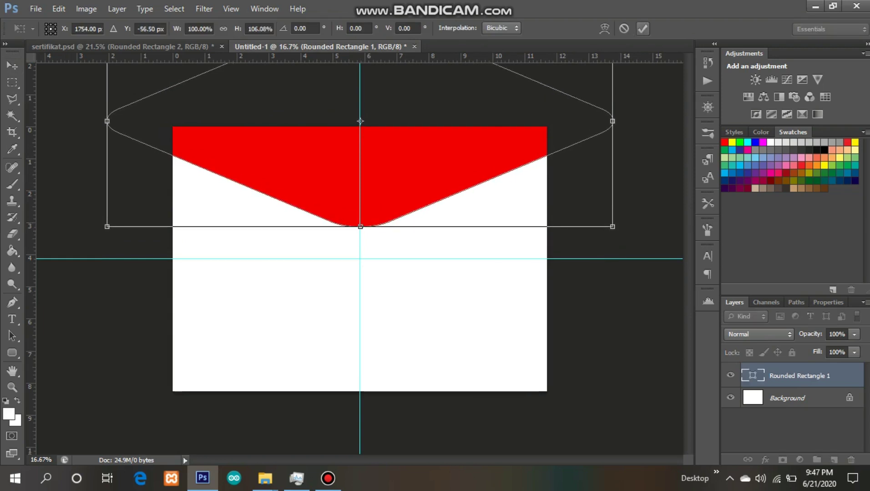
{"action": "key", "text": "shift+Up"}
{"action": "key", "text": "Return"}
{"action": "left_click", "coordinate": [132, 191]}
Following the sertifikat.psd header, scale the red shape's height to about 119.6% and raise it so its sides meet the upper canvas corners
{"action": "left_click", "coordinate": [123, 46]}
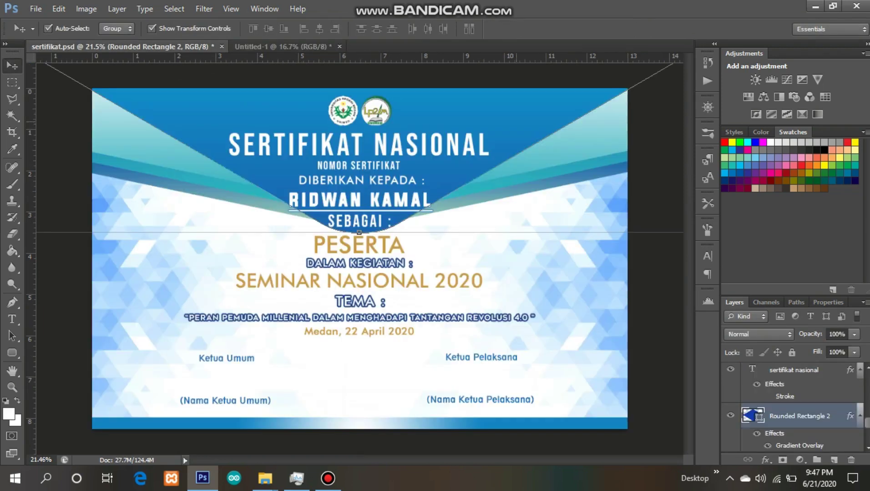
{"action": "key", "text": "ctrl+Tab"}
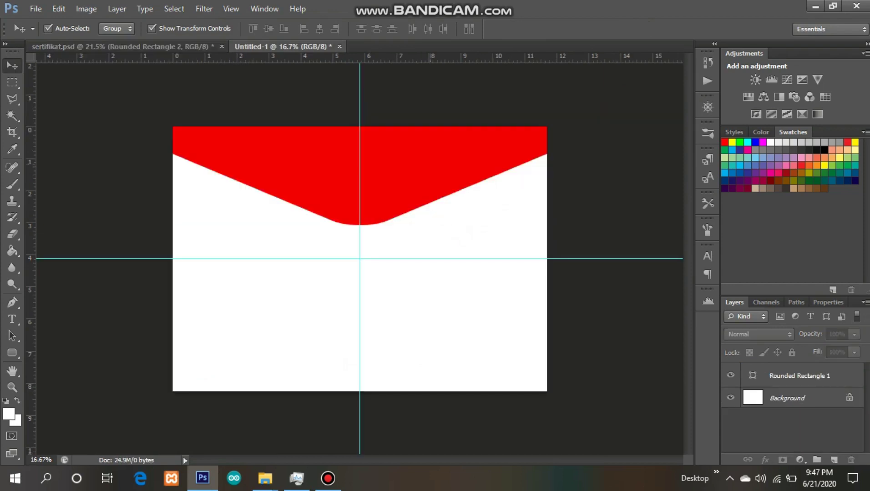
{"action": "key", "text": "ctrl+t"}
{"action": "left_click_drag", "start_coordinate": [360, 223], "coordinate": [359, 267]}
{"action": "left_click_drag", "start_coordinate": [411, 178], "coordinate": [408, 133]}
{"action": "left_click_drag", "start_coordinate": [359, 88], "coordinate": [360, 90]}
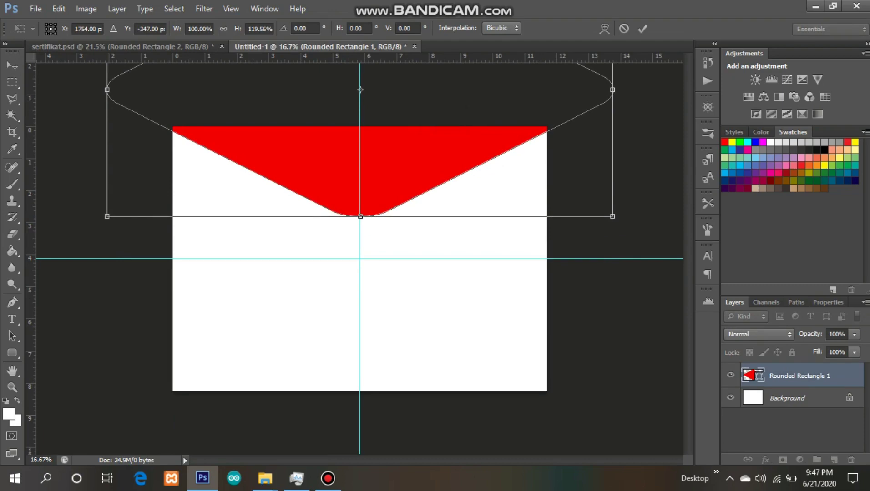
{"action": "key", "text": "Return"}
Compare the red header shape with the blue header and side shapes in sertifikat.psd
{"action": "left_click", "coordinate": [601, 127]}
{"action": "left_click", "coordinate": [128, 46]}
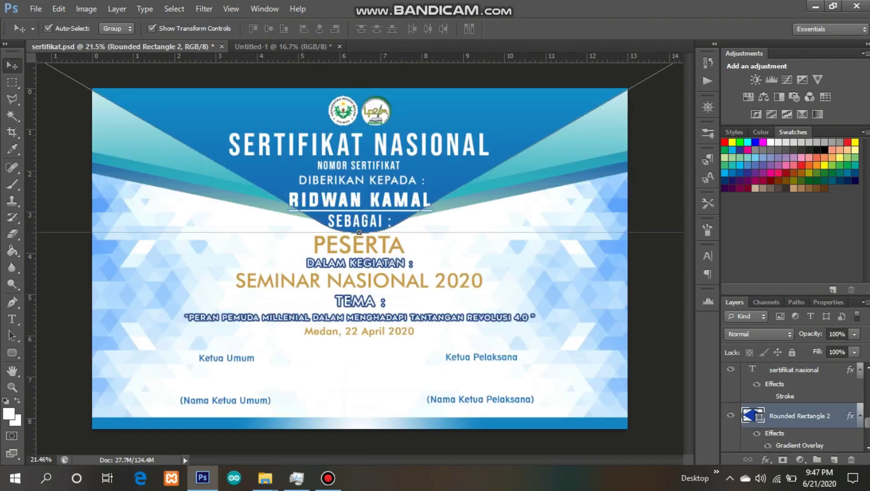
{"action": "left_click", "coordinate": [283, 46]}
{"action": "left_click", "coordinate": [356, 196]}
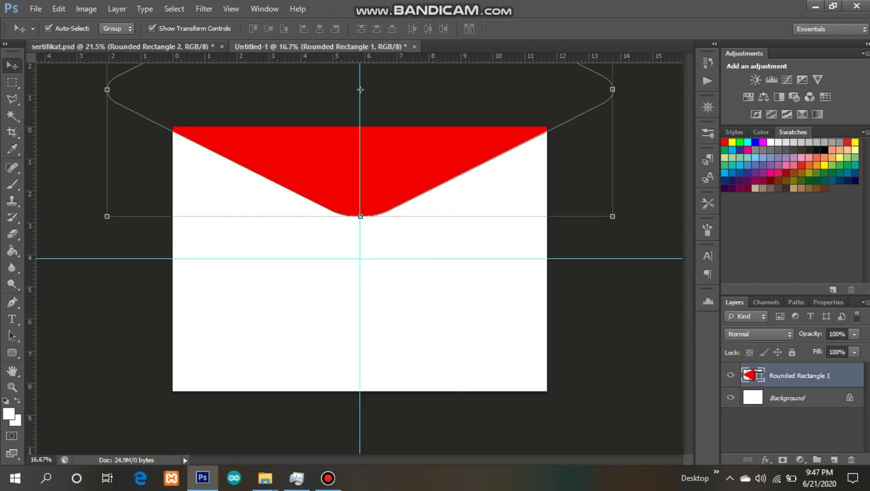
{"action": "left_click", "coordinate": [131, 47]}
{"action": "left_click", "coordinate": [217, 233]}
{"action": "key", "text": "ctrl+Tab"}
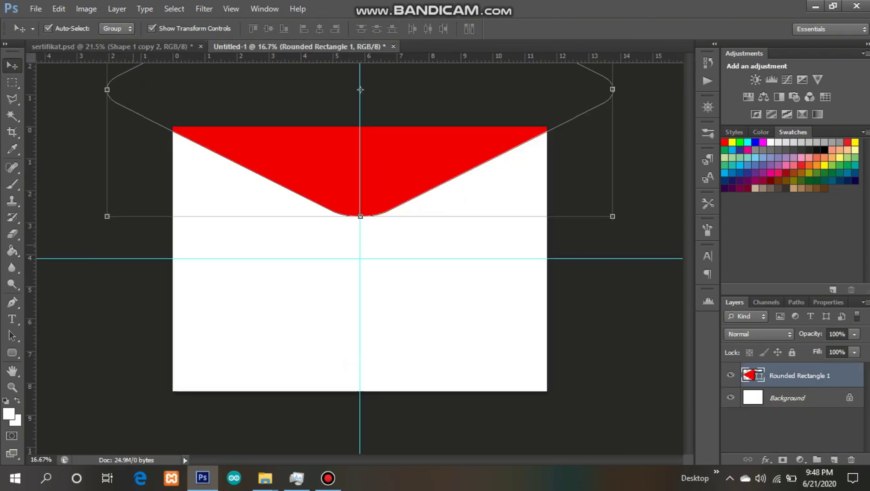
{"action": "left_click", "coordinate": [12, 353]}
{"action": "left_click", "coordinate": [73, 351]}
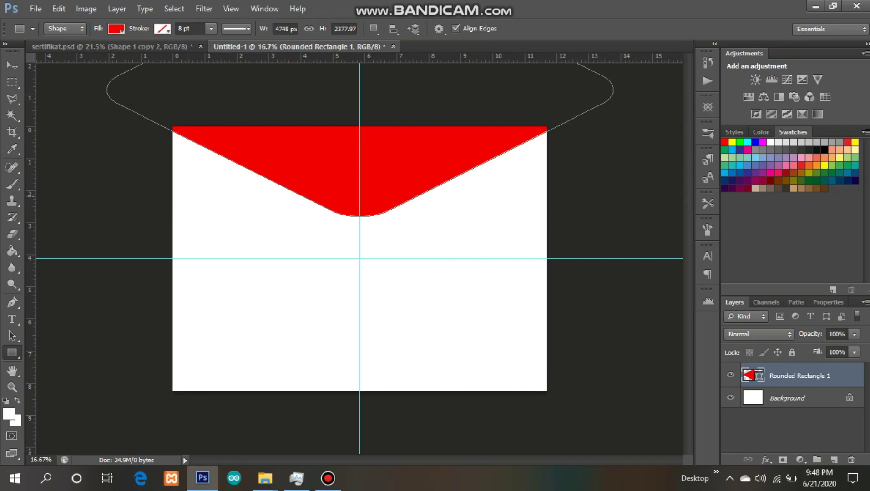
{"action": "left_click_drag", "start_coordinate": [187, 197], "coordinate": [316, 326]}
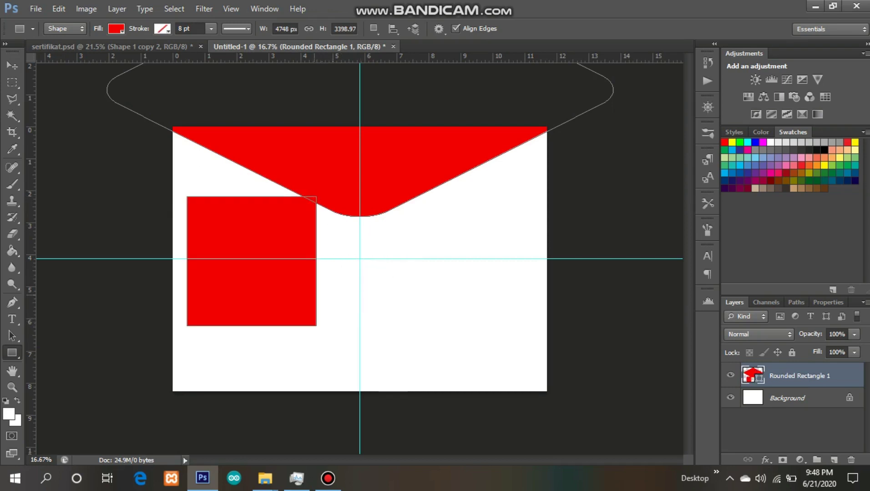
{"action": "key", "text": "v"}
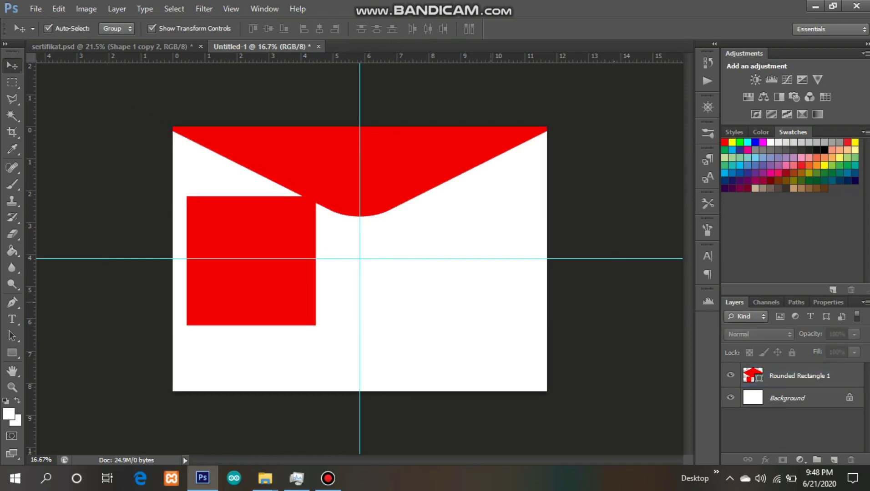
{"action": "key", "text": "ctrl+z"}
{"action": "left_click", "coordinate": [360, 90]}
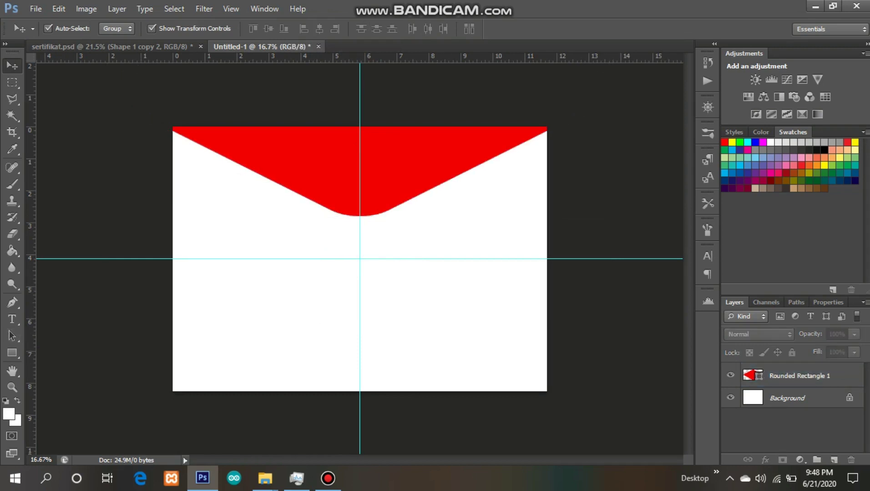
Draw a 1289 × 1289 px square as a separate shape layer below the red header, on the canvas's left half
{"action": "left_click", "coordinate": [12, 352]}
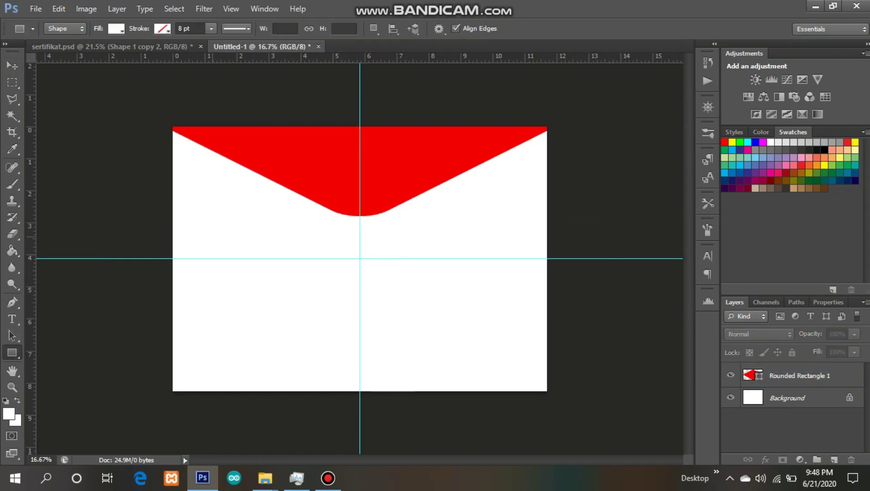
{"action": "left_click_drag", "start_coordinate": [199, 216], "coordinate": [337, 353]}
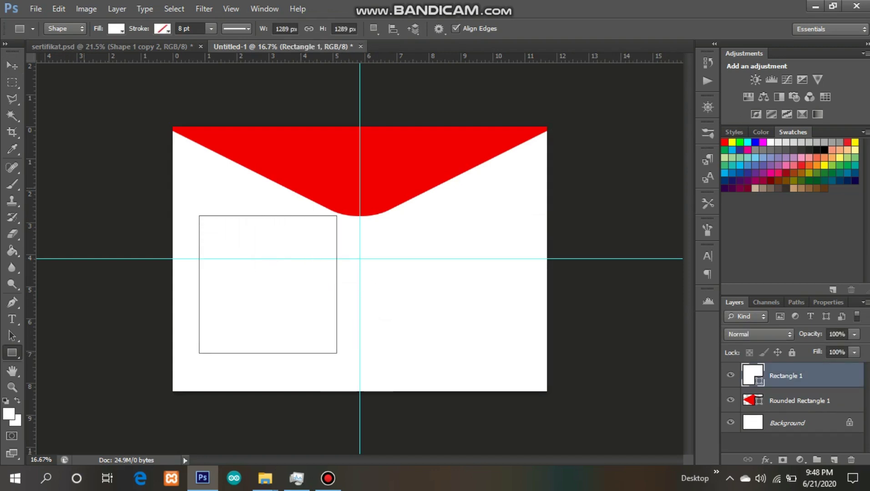
Change the square's fill colour to green #11a247
{"action": "left_click", "coordinate": [12, 66]}
{"action": "double_click", "coordinate": [753, 375]}
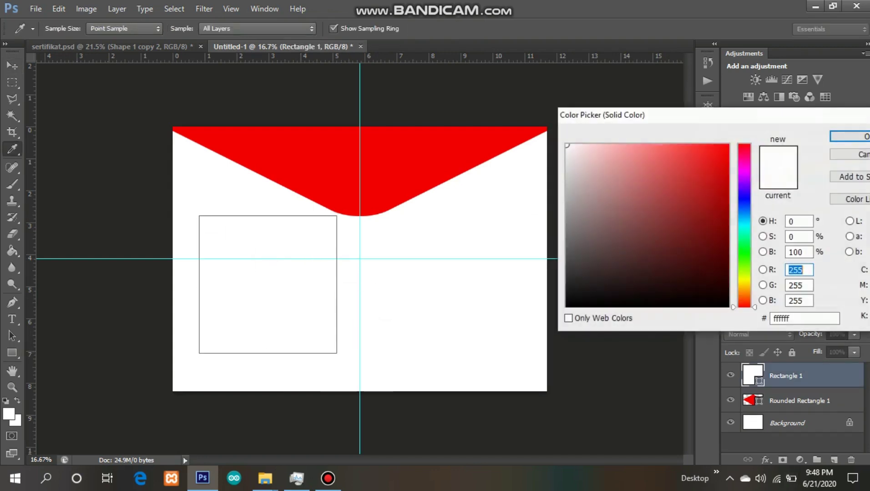
{"action": "left_click", "coordinate": [744, 243]}
{"action": "left_click", "coordinate": [713, 203]}
{"action": "left_click", "coordinate": [849, 136]}
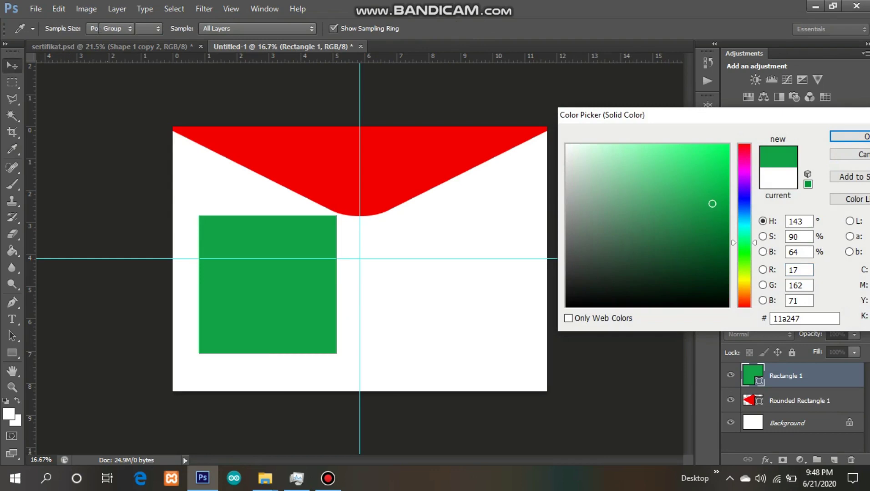
Move the green square up over the red header's tip and centre it horizontally on the vertical guide
{"action": "left_click_drag", "start_coordinate": [312, 285], "coordinate": [416, 251]}
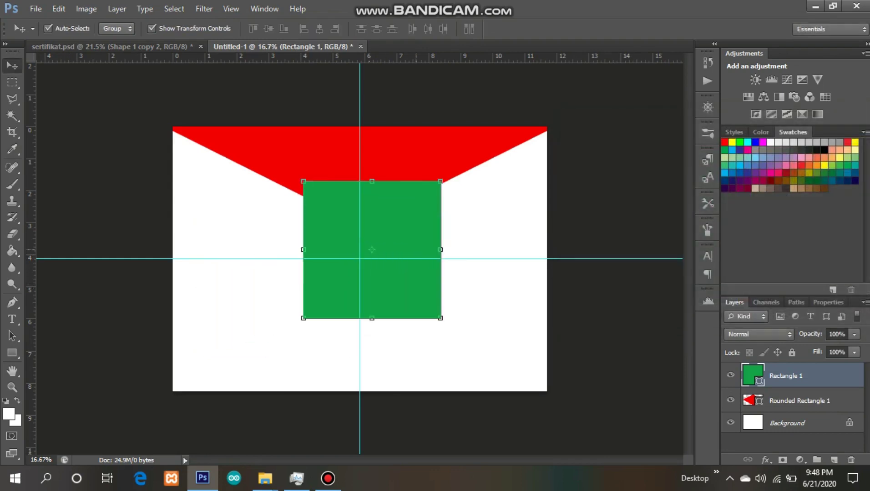
{"action": "key", "text": "shift+Left"}
{"action": "key", "text": "shift+Left"}
{"action": "key", "text": "shift+Left"}
{"action": "key", "text": "shift+Left"}
{"action": "key", "text": "shift+Left"}
{"action": "key", "text": "shift+Left"}
{"action": "key", "text": "shift+Left"}
{"action": "key", "text": "shift+Left"}
{"action": "key", "text": "shift+Left"}
{"action": "key", "text": "shift+Left"}
{"action": "key", "text": "shift+Left"}
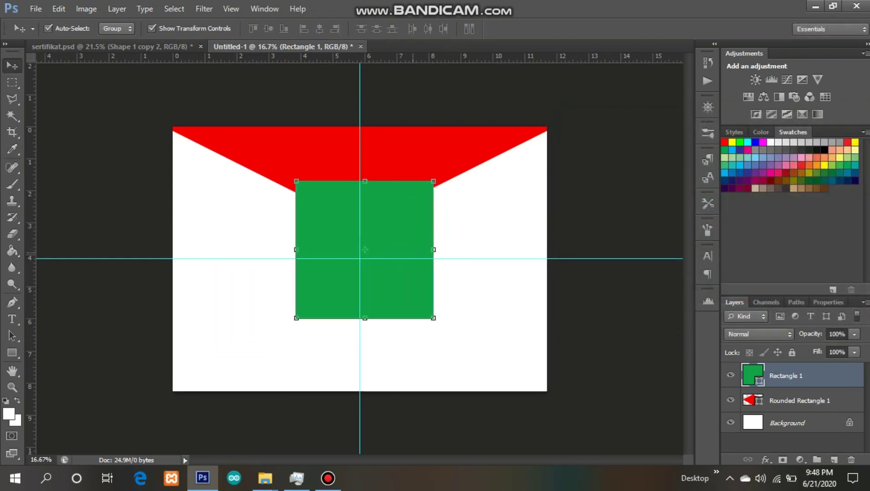
{"action": "key", "text": "shift+Left"}
{"action": "key", "text": "shift+Right"}
{"action": "left_click", "coordinate": [450, 238]}
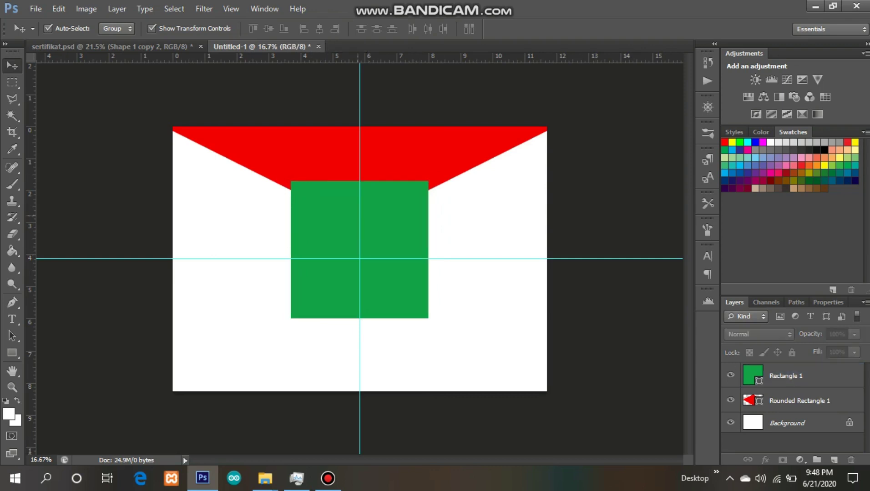
Place the green square's layer beneath the red header and rotate the square by -45° into a diamond
{"action": "left_click_drag", "start_coordinate": [789, 376], "coordinate": [789, 411]}
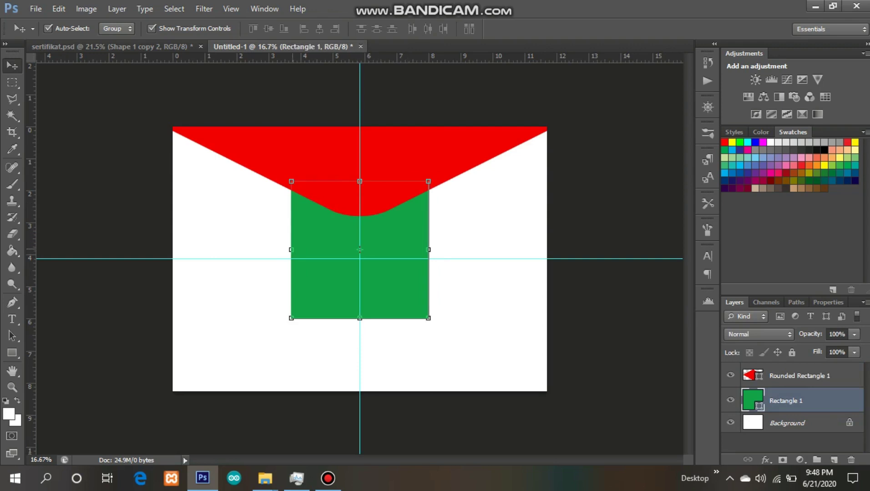
{"action": "left_click_drag", "start_coordinate": [291, 249], "coordinate": [140, 248]}
{"action": "key", "text": "ctrl+z"}
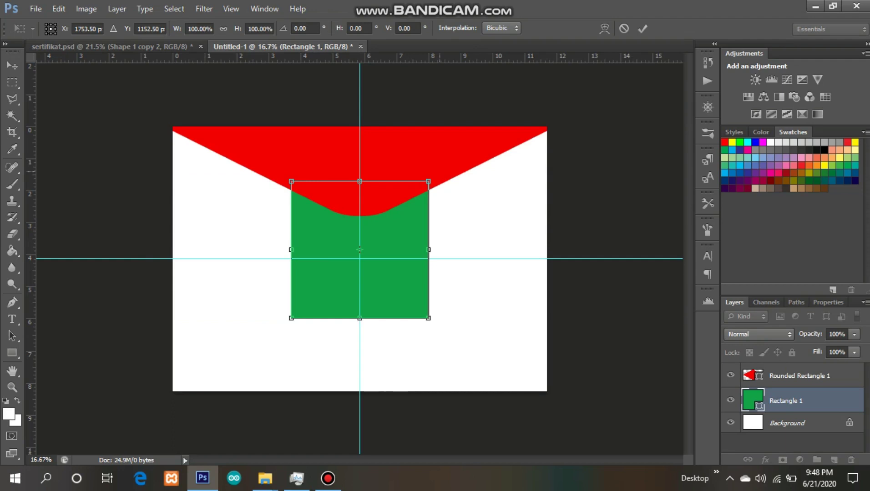
{"action": "left_click_drag", "start_coordinate": [448, 166], "coordinate": [374, 132]}
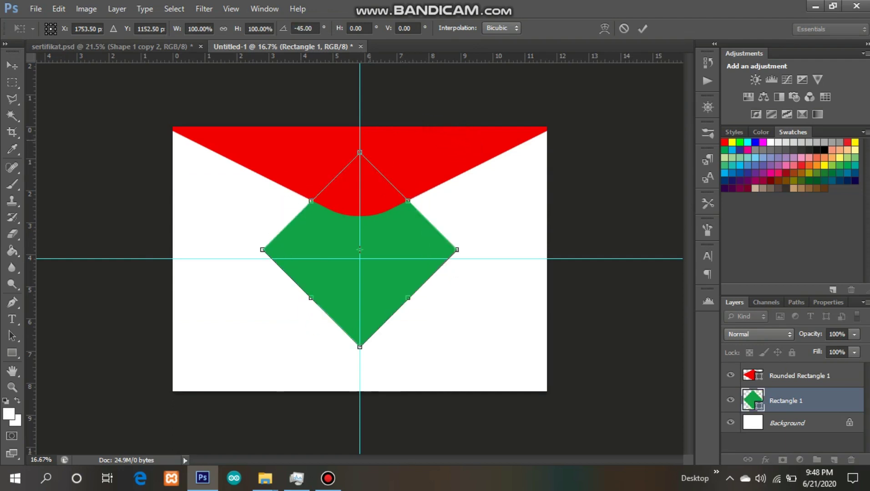
{"action": "left_click", "coordinate": [642, 28]}
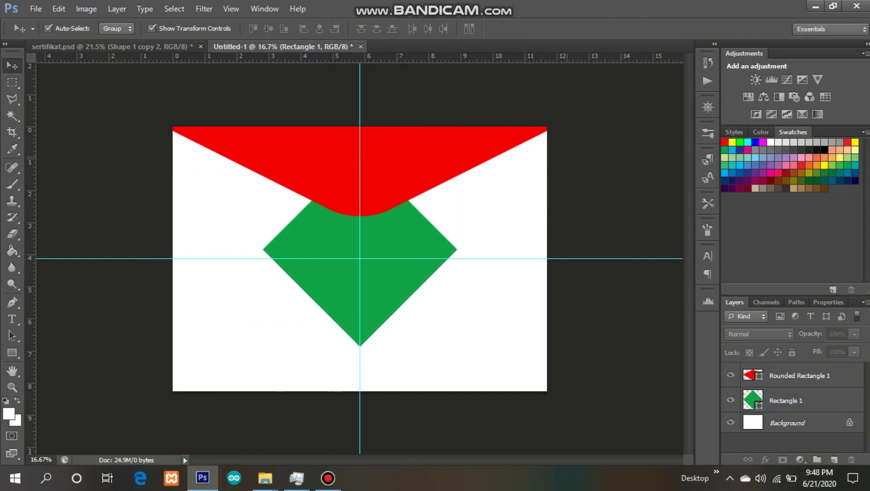
Stretch the green diamond's width to about 237%, raise it behind the red header and reduce its height
{"action": "left_click_drag", "start_coordinate": [457, 249], "coordinate": [582, 250]}
{"action": "left_click_drag", "start_coordinate": [262, 250], "coordinate": [120, 250]}
{"action": "left_click_drag", "start_coordinate": [461, 202], "coordinate": [468, 94]}
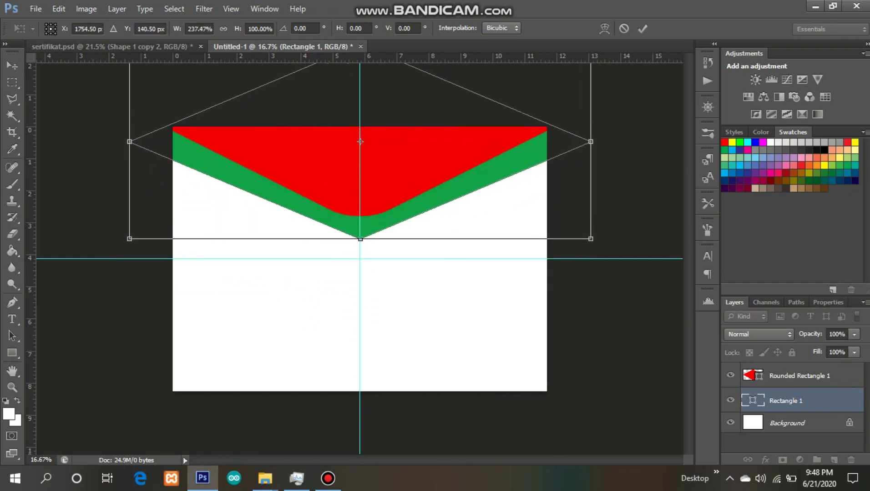
{"action": "left_click_drag", "start_coordinate": [361, 239], "coordinate": [360, 194]}
{"action": "left_click", "coordinate": [642, 28]}
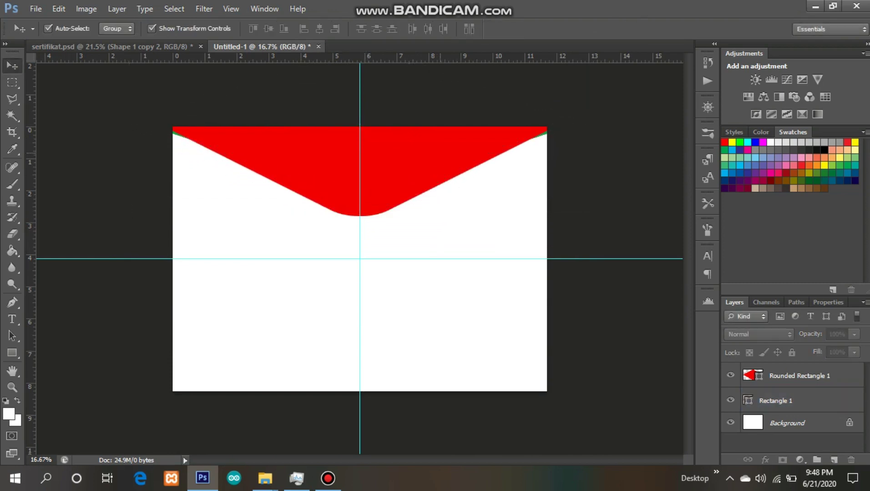
Lower the green diamond until green wedges show beneath both sloping sides of the red header
{"action": "left_click", "coordinate": [775, 400]}
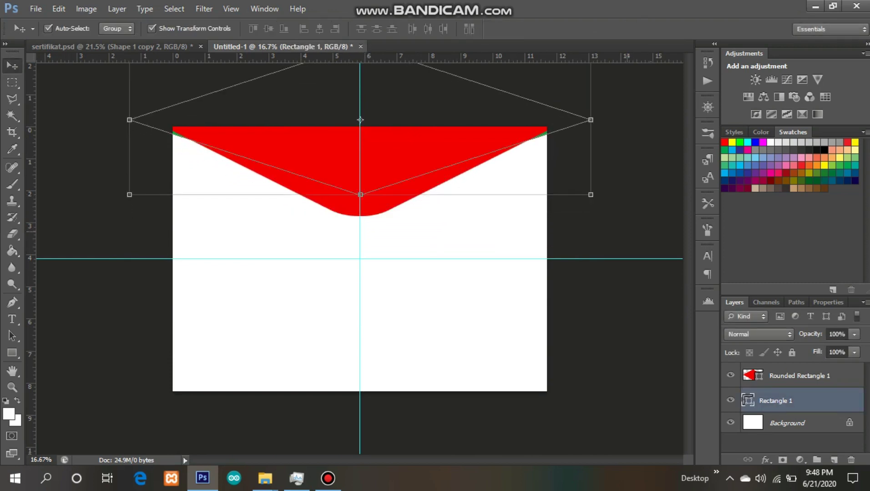
{"action": "key", "text": "shift+Down"}
{"action": "key", "text": "shift+Down"}
{"action": "key", "text": "shift+Down"}
{"action": "left_click_drag", "start_coordinate": [360, 122], "coordinate": [360, 137]}
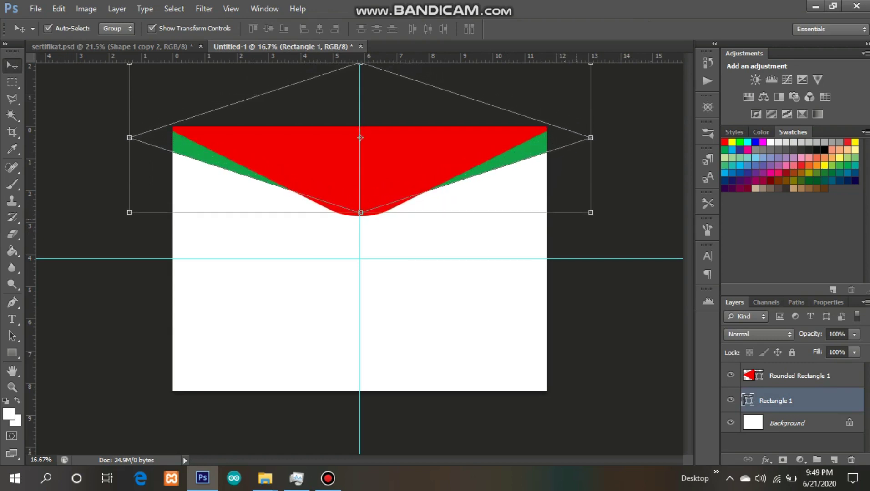
{"action": "key", "text": "Up"}
{"action": "key", "text": "Up"}
{"action": "key", "text": "Up"}
Nudge the red header shape slightly downward
{"action": "left_click", "coordinate": [459, 205]}
{"action": "left_click", "coordinate": [418, 186]}
{"action": "key", "text": "Down"}
{"action": "key", "text": "Down"}
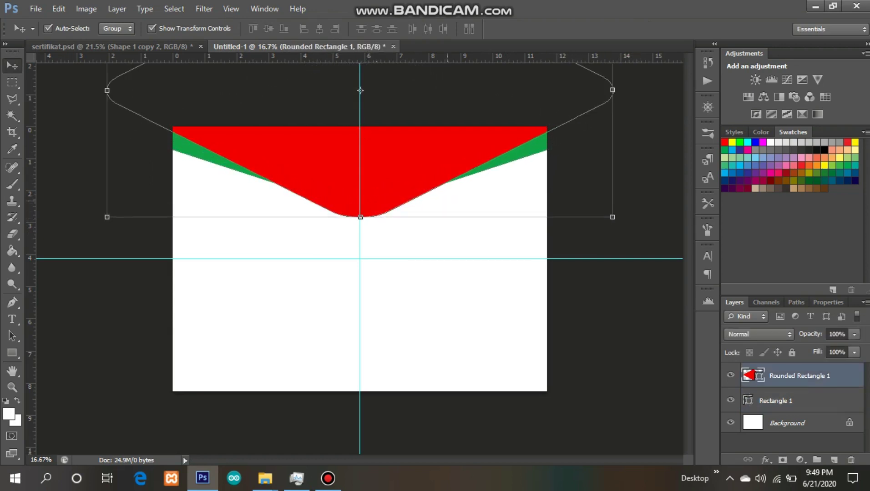
Lower the green diamond a little further behind the header and nudge it left onto the vertical guide
{"action": "key", "text": "alt+bracketleft"}
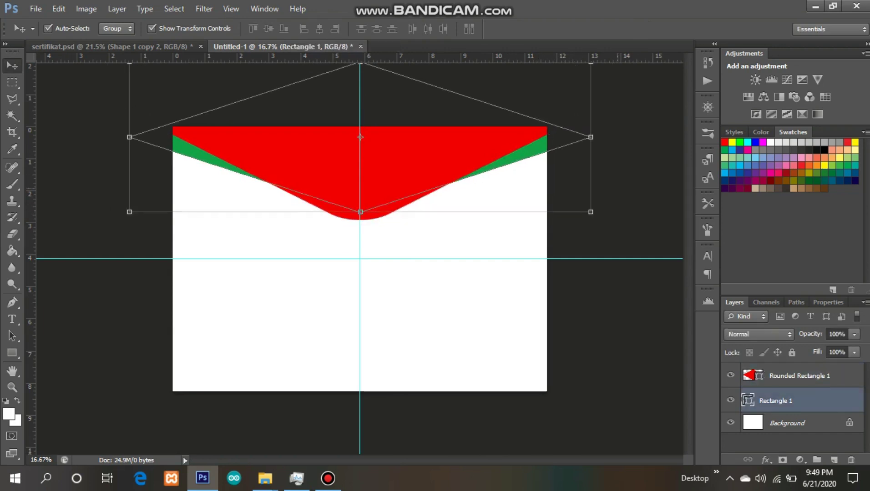
{"action": "key", "text": "shift+Down"}
{"action": "key", "text": "shift+Down"}
{"action": "key", "text": "shift+Down"}
{"action": "key", "text": "shift+Down"}
{"action": "key", "text": "shift+Down"}
{"action": "key", "text": "shift+Up"}
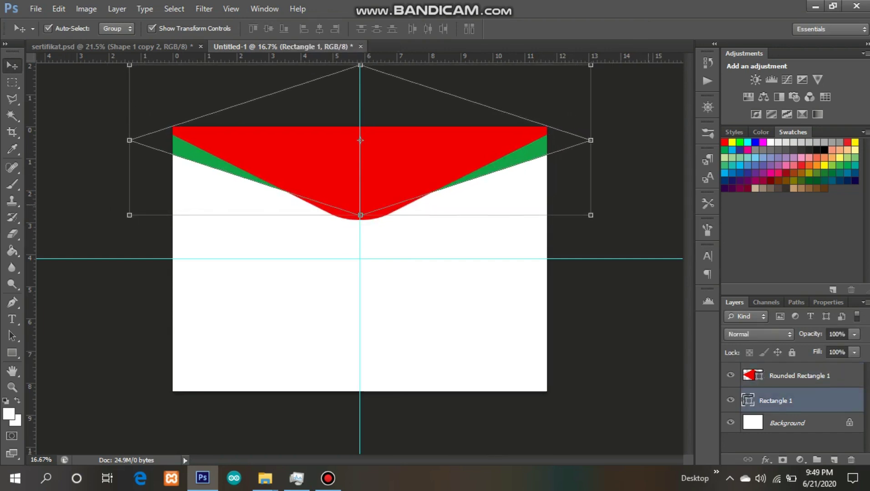
{"action": "key", "text": "Left"}
{"action": "left_click", "coordinate": [648, 205]}
Duplicate the green diamond layer and place the copy beneath the original
{"action": "left_click", "coordinate": [775, 400]}
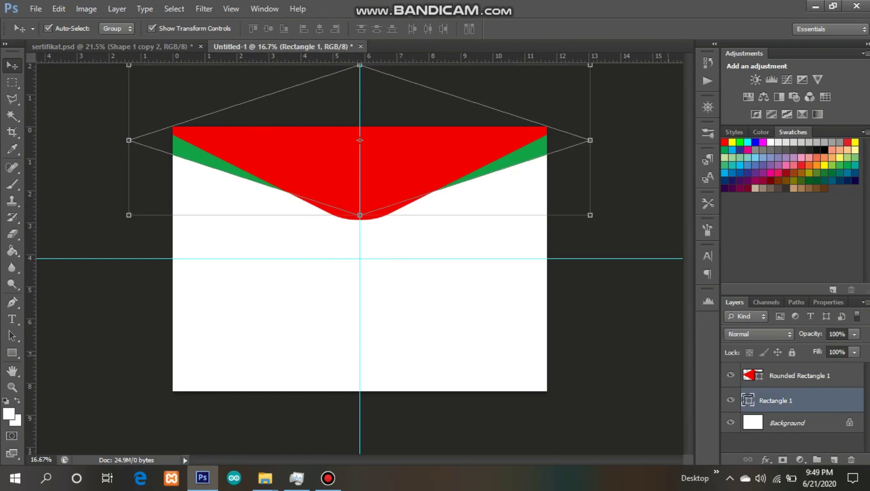
{"action": "left_click", "coordinate": [648, 332]}
{"action": "left_click", "coordinate": [774, 401]}
{"action": "right_click", "coordinate": [774, 400]}
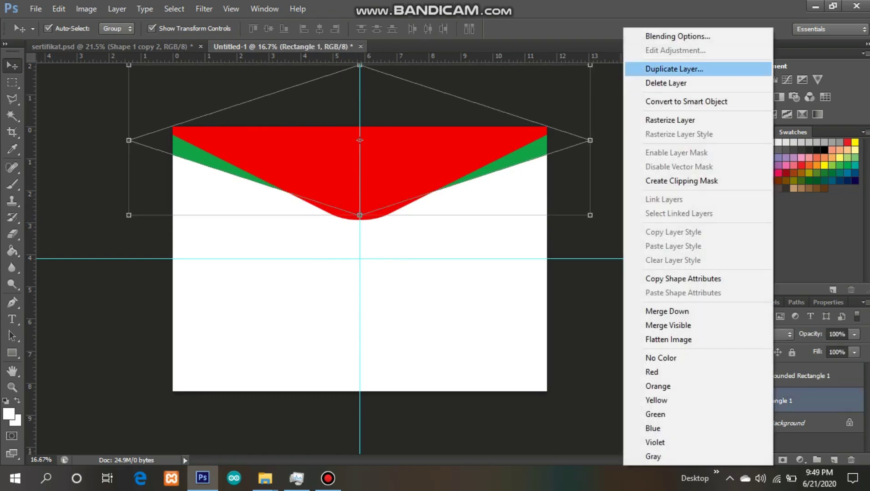
{"action": "left_click", "coordinate": [674, 68]}
{"action": "left_click", "coordinate": [549, 142]}
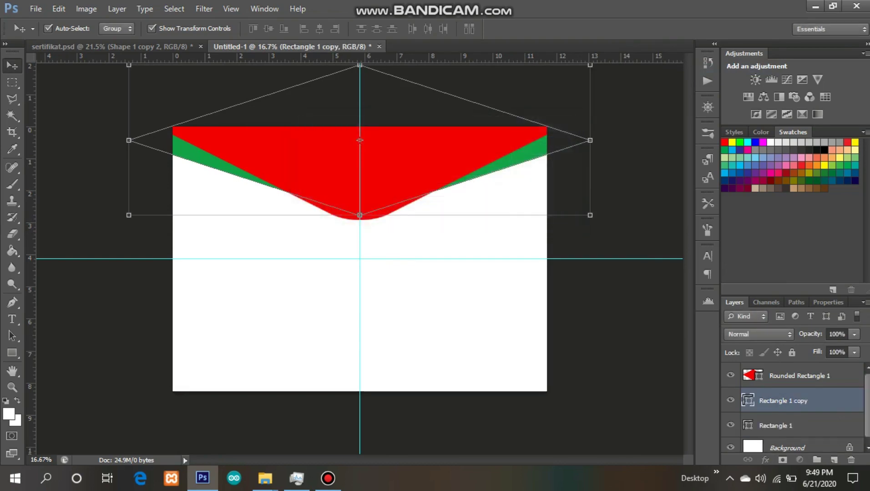
{"action": "left_click_drag", "start_coordinate": [782, 400], "coordinate": [782, 434]}
Change the duplicate diamond's fill to bright cyan with hue 175°, saturation 100% and brightness 100%
{"action": "double_click", "coordinate": [748, 426]}
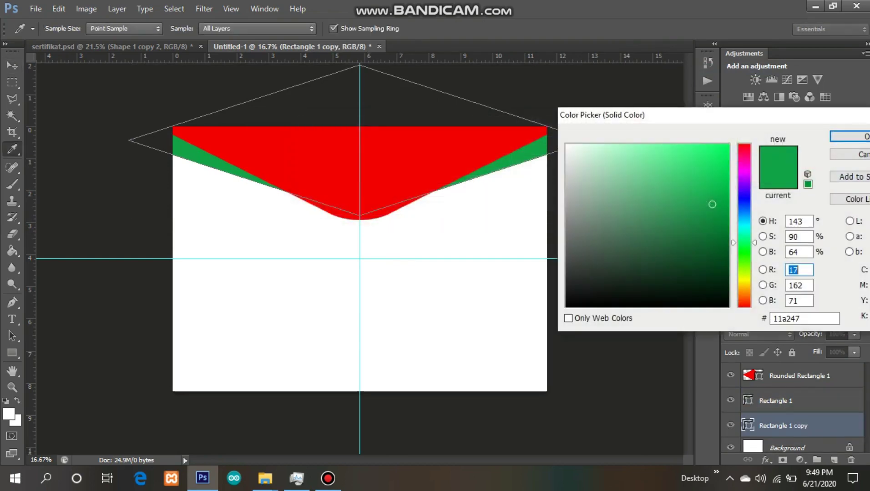
{"action": "left_click", "coordinate": [744, 228]}
{"action": "left_click_drag", "start_coordinate": [717, 175], "coordinate": [729, 143]}
{"action": "left_click", "coordinate": [850, 136]}
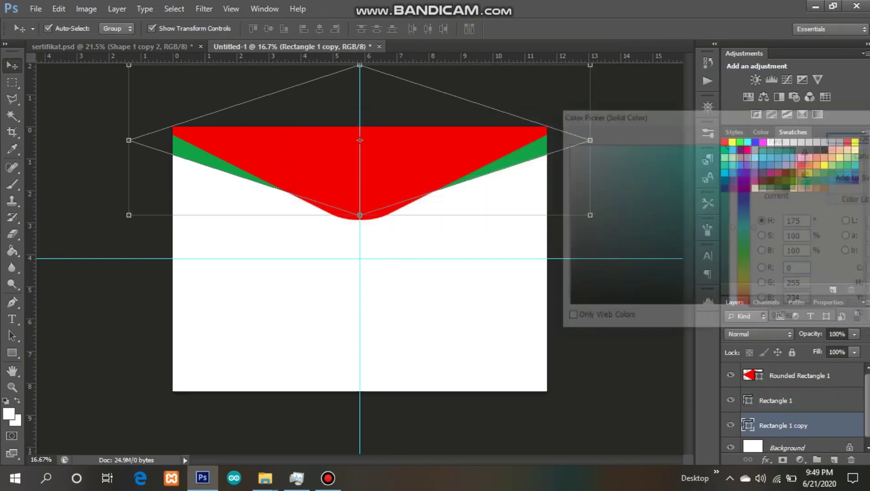
Lower the cyan diamond so thin strips show beneath the green wedges, keeping it centred on the vertical guide
{"action": "key", "text": "shift+Left"}
{"action": "key", "text": "shift+Down"}
{"action": "key", "text": "shift+Down"}
{"action": "key", "text": "shift+Down"}
{"action": "key", "text": "shift+Down"}
{"action": "key", "text": "shift+Down"}
{"action": "key", "text": "shift+Down"}
{"action": "key", "text": "shift+Down"}
{"action": "key", "text": "shift+Down"}
{"action": "key", "text": "shift+Down"}
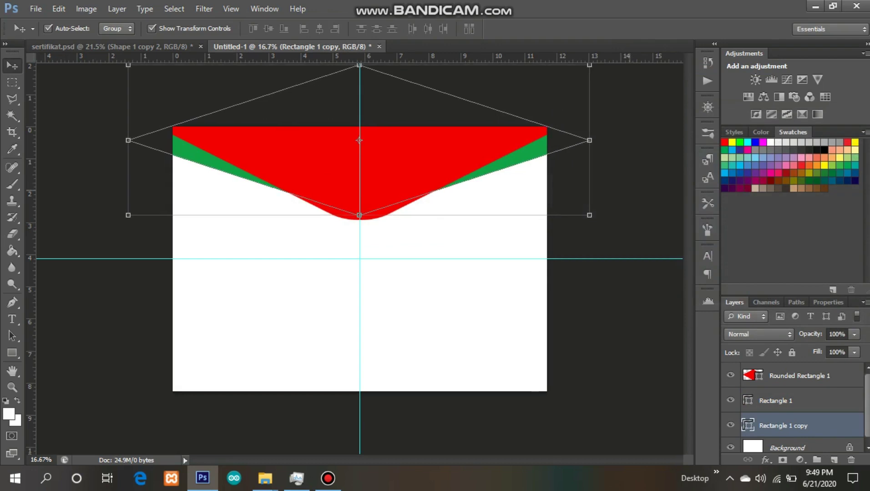
{"action": "key", "text": "shift+Down"}
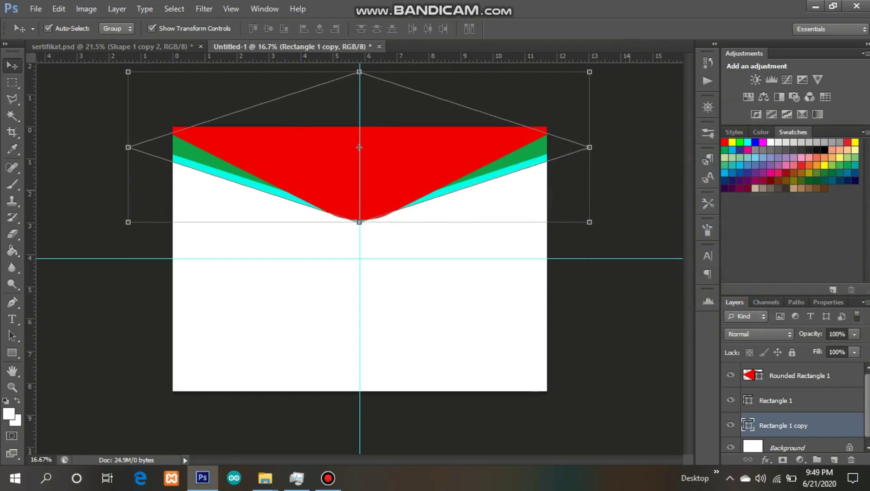
{"action": "key", "text": "shift+Right"}
{"action": "left_click", "coordinate": [639, 189]}
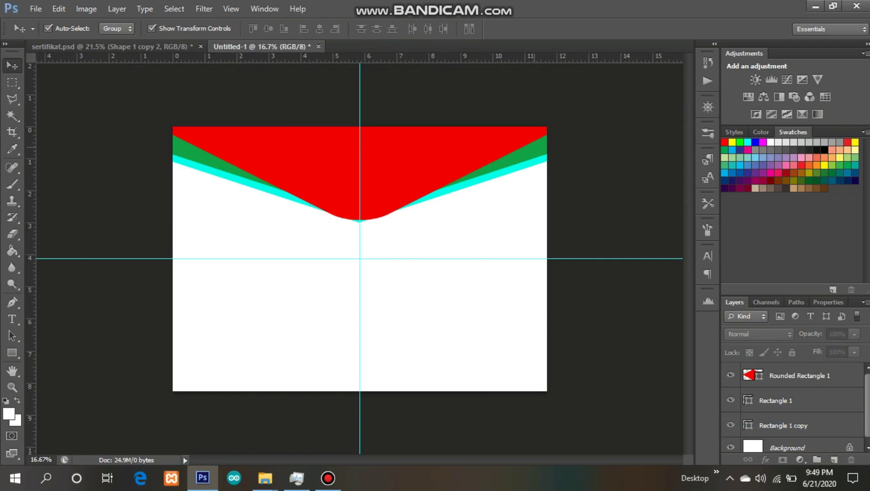
Try the red header slightly lower over the green and cyan diamonds
{"action": "left_click", "coordinate": [510, 147]}
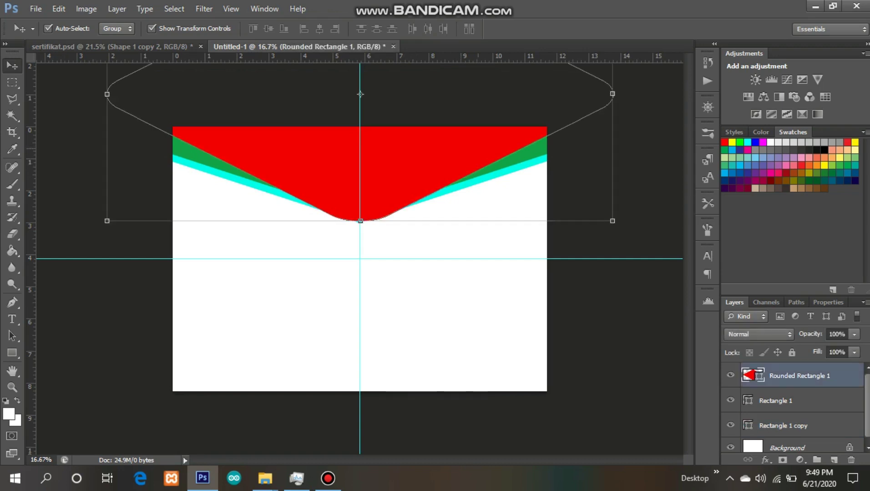
{"action": "key", "text": "shift+Down"}
{"action": "key", "text": "shift+Down"}
{"action": "key", "text": "shift+Down"}
{"action": "key", "text": "ctrl+t"}
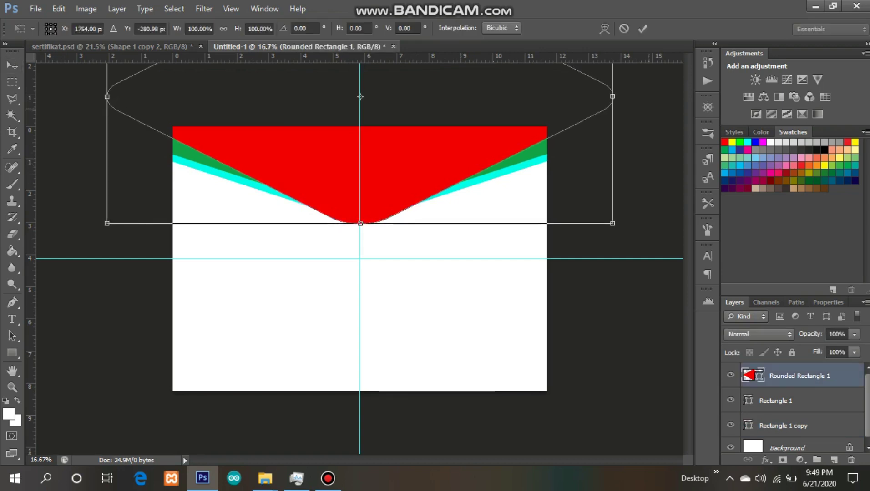
{"action": "key", "text": "Escape"}
Nudge the red header upward until its rounded tip sits just above the cyan diamond's lower point
{"action": "key", "text": "alt+period"}
{"action": "key", "text": "shift+Up"}
{"action": "key", "text": "shift+Up"}
{"action": "key", "text": "shift+Up"}
{"action": "key", "text": "shift+Up"}
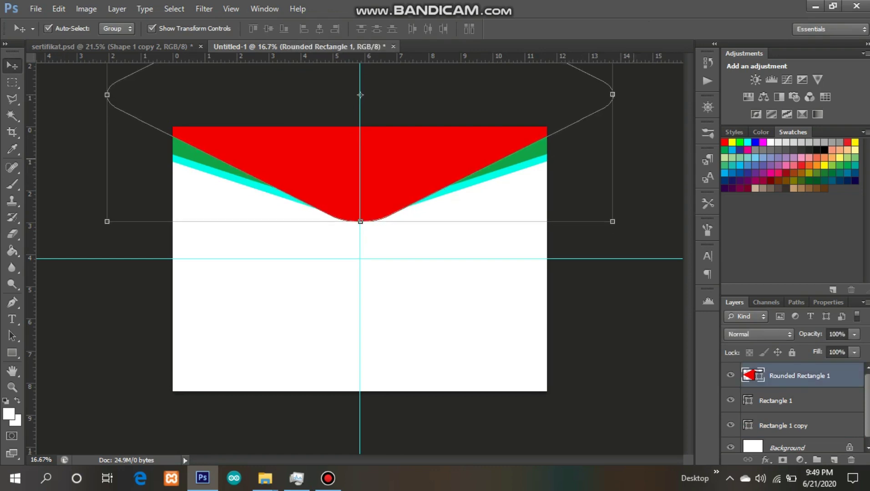
{"action": "key", "text": "Escape"}
{"action": "key", "text": "alt+period"}
{"action": "key", "text": "shift+Up"}
{"action": "key", "text": "shift+Up"}
{"action": "key", "text": "shift+Up"}
{"action": "key", "text": "shift+Up"}
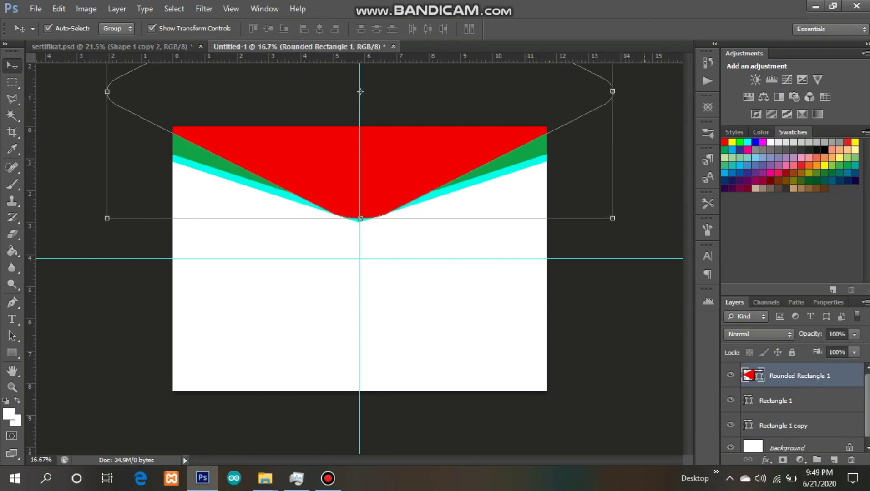
{"action": "key", "text": "shift+Down"}
{"action": "key", "text": "shift+Down"}
{"action": "key", "text": "shift+Down"}
{"action": "left_click", "coordinate": [639, 166]}
Raise the green diamond slightly so wider cyan strips show beneath it
{"action": "left_click", "coordinate": [537, 149]}
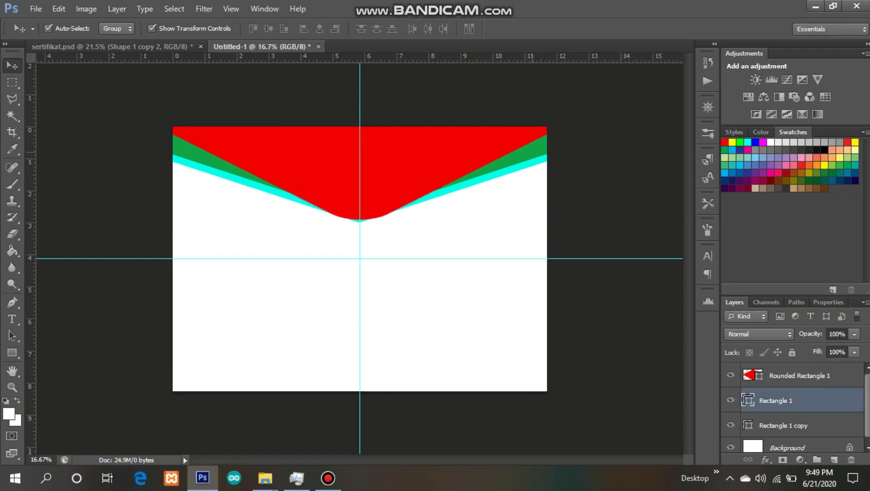
{"action": "key", "text": "shift+Down"}
{"action": "key", "text": "shift+Down"}
{"action": "key", "text": "shift+Down"}
{"action": "key", "text": "shift+Down"}
{"action": "key", "text": "shift+Down"}
{"action": "key", "text": "shift+Down"}
{"action": "key", "text": "shift+Down"}
{"action": "key", "text": "shift+Down"}
{"action": "key", "text": "Escape"}
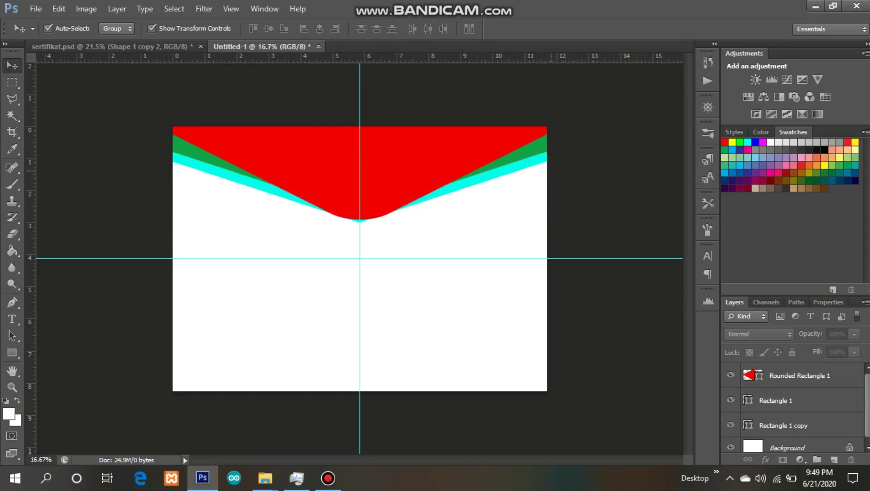
Raise the cyan diamond to narrow its strips and hide its lower point behind the red header
{"action": "key", "text": "alt+bracketleft"}
{"action": "key", "text": "shift+Up"}
{"action": "key", "text": "shift+Up"}
{"action": "key", "text": "shift+Up"}
{"action": "key", "text": "shift+Up"}
{"action": "key", "text": "shift+Up"}
{"action": "key", "text": "shift+Up"}
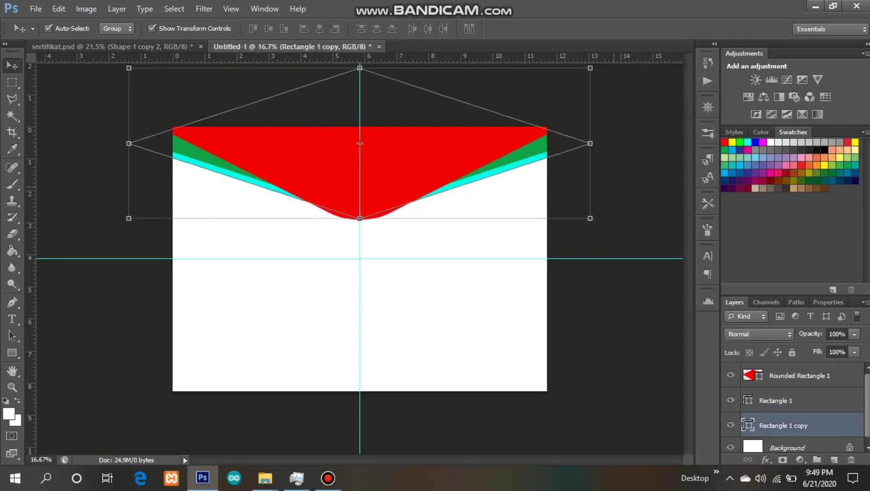
{"action": "key", "text": "Escape"}
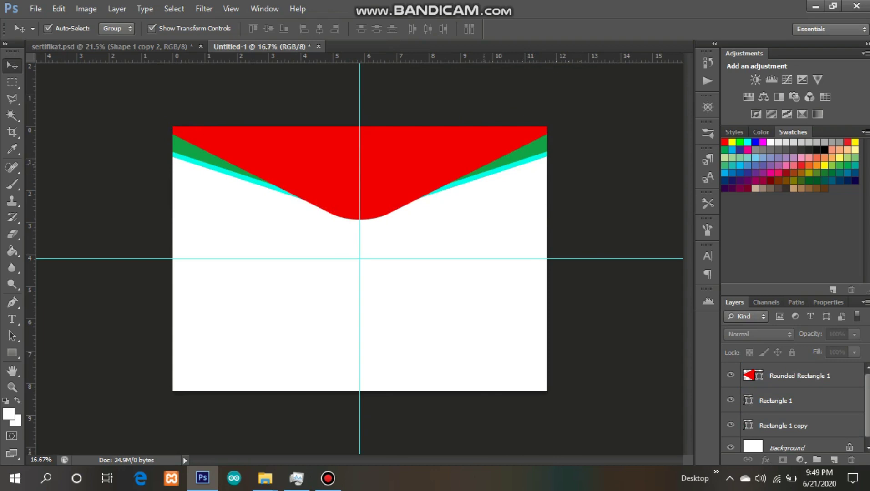
{"action": "left_click", "coordinate": [530, 153]}
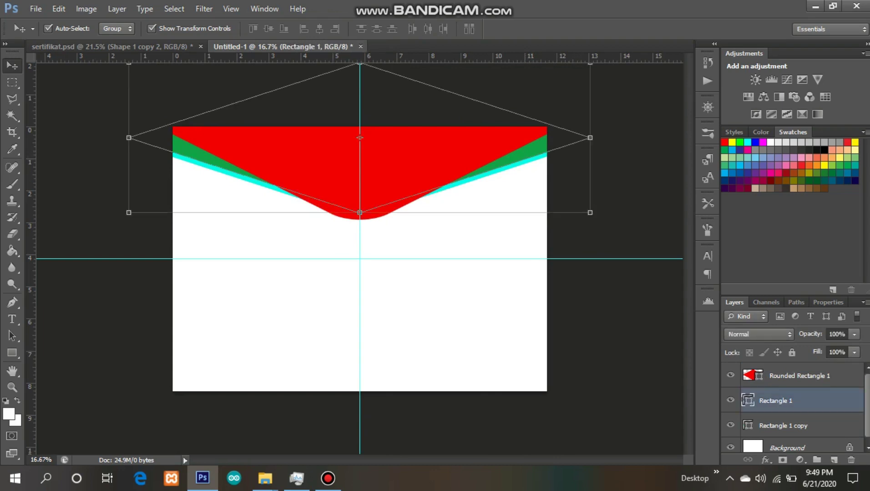
{"action": "left_click", "coordinate": [785, 426]}
{"action": "right_click", "coordinate": [785, 426]}
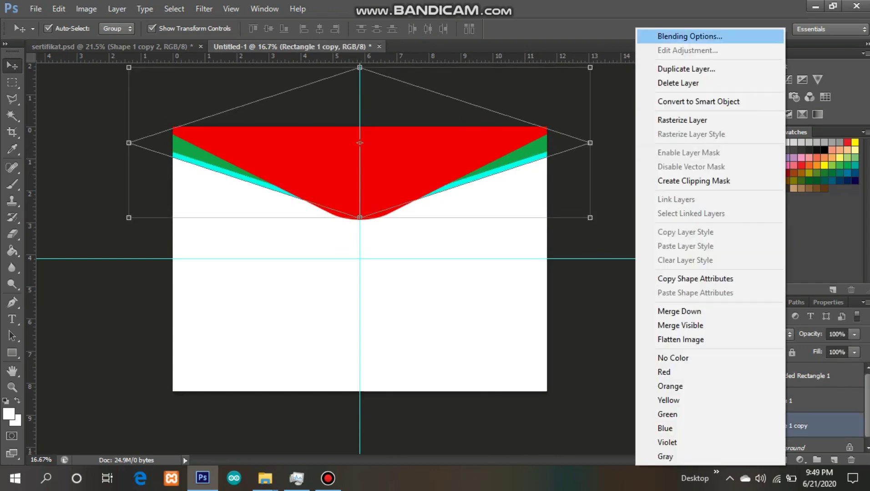
{"action": "left_click", "coordinate": [689, 36]}
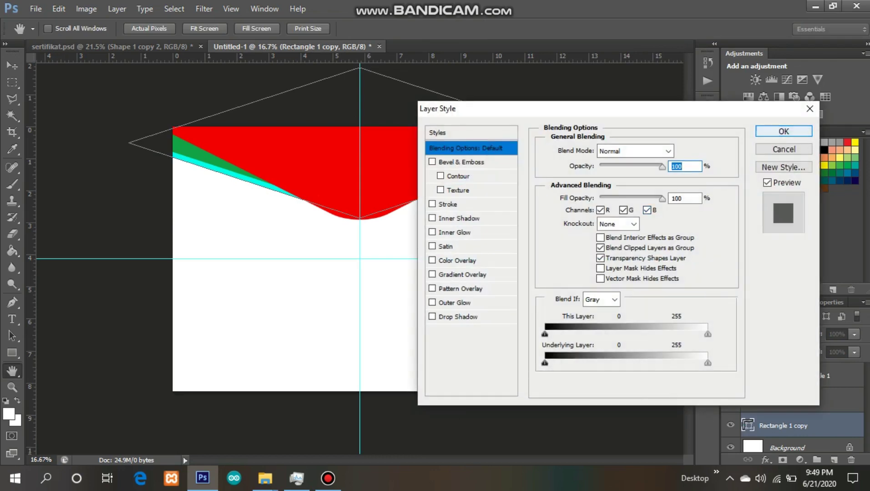
{"action": "left_click", "coordinate": [783, 131]}
Duplicate the cyan diamond's layer, Rectangle 1 copy
{"action": "right_click", "coordinate": [810, 426]}
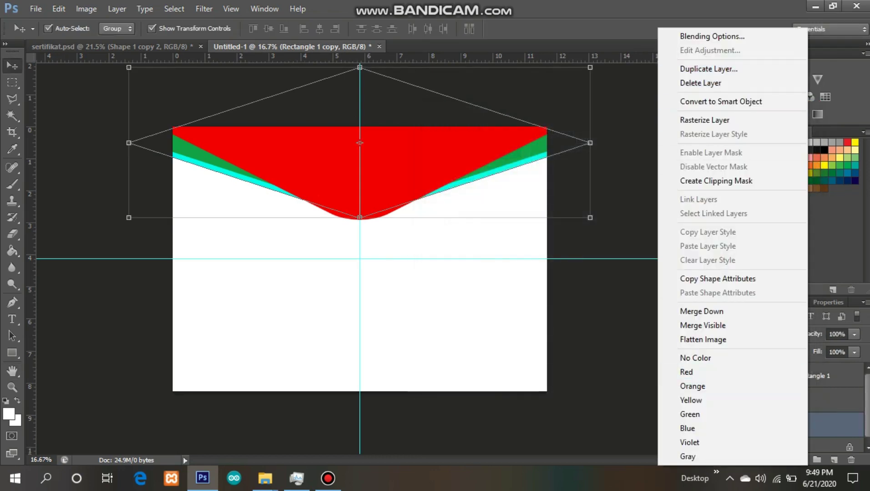
{"action": "left_click", "coordinate": [708, 68]}
{"action": "left_click", "coordinate": [548, 143]}
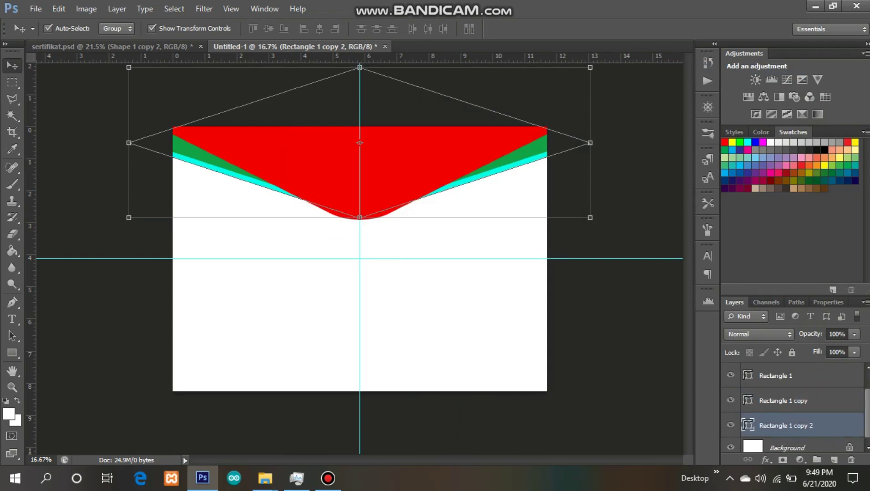
Change the fill of the duplicated diamond to dark olive yellow, #816f0d
{"action": "double_click", "coordinate": [747, 426]}
{"action": "left_click_drag", "start_coordinate": [624, 170], "coordinate": [660, 223]}
{"action": "left_click", "coordinate": [743, 284]}
{"action": "left_click", "coordinate": [712, 223]}
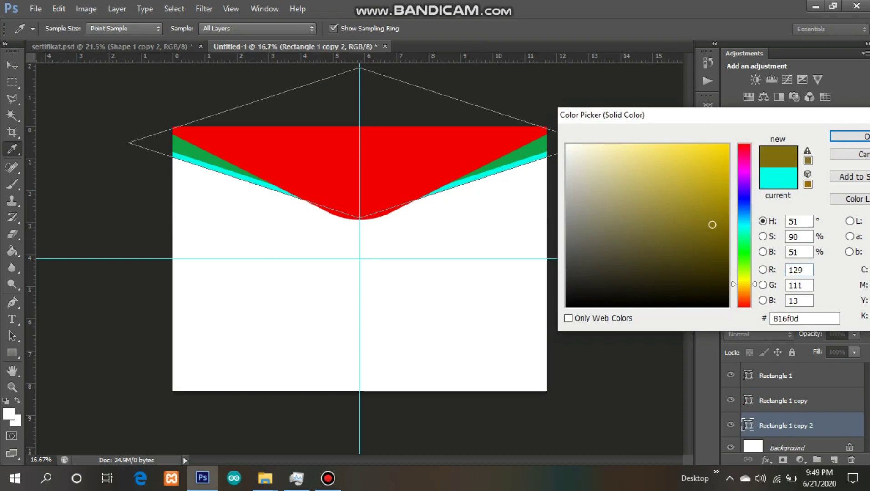
{"action": "left_click", "coordinate": [849, 137]}
Lower the olive diamond to form a strip beneath the cyan one and move the red header slightly down
{"action": "left_click_drag", "start_coordinate": [645, 192], "coordinate": [619, 206]}
{"action": "left_click", "coordinate": [643, 199]}
{"action": "left_click", "coordinate": [428, 168]}
{"action": "left_click", "coordinate": [638, 211]}
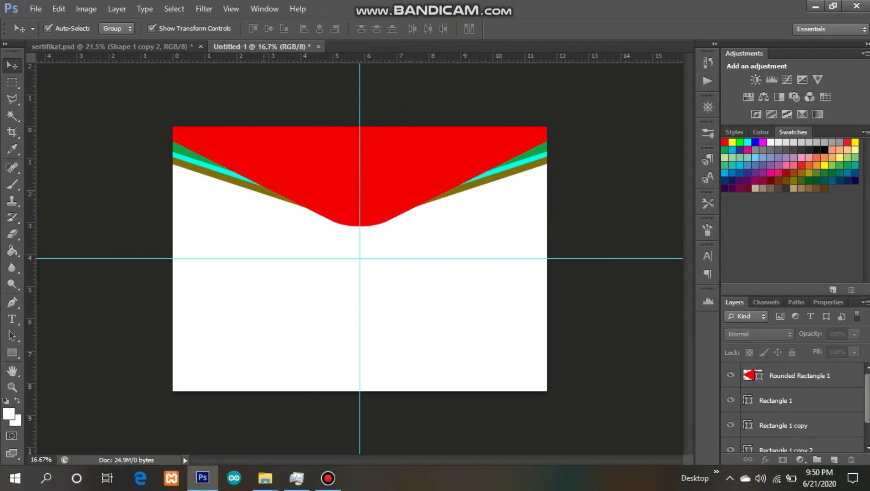
Fine-tune the olive diamond's height so a narrow strip shows below the cyan one
{"action": "left_click_drag", "start_coordinate": [263, 191], "coordinate": [263, 193]}
{"action": "left_click", "coordinate": [605, 200]}
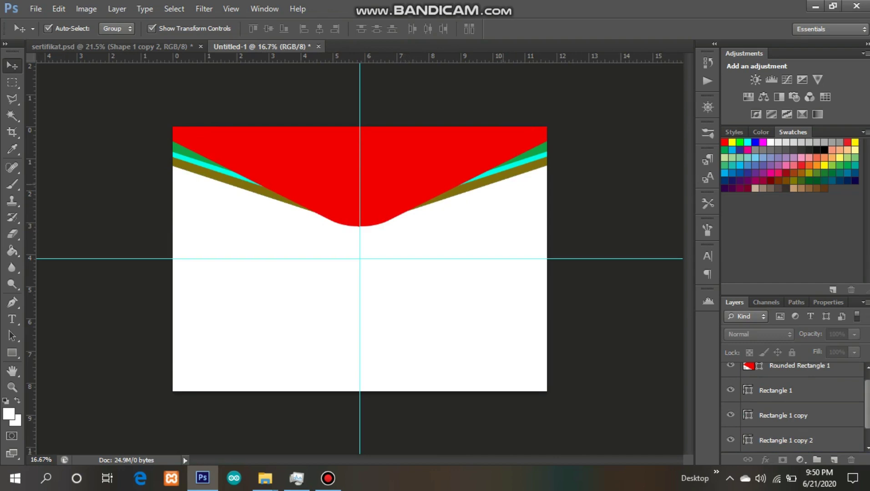
{"action": "left_click_drag", "start_coordinate": [502, 178], "coordinate": [500, 172]}
{"action": "left_click", "coordinate": [535, 188]}
{"action": "left_click", "coordinate": [610, 165]}
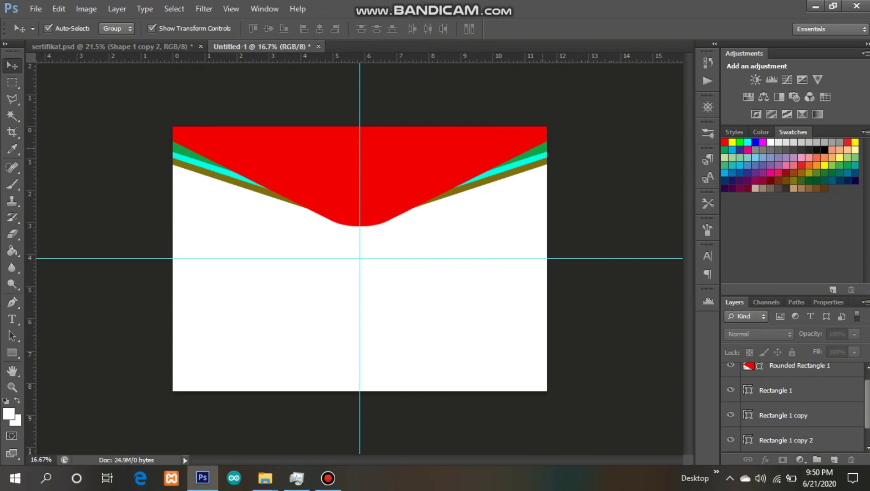
{"action": "left_click", "coordinate": [543, 148]}
{"action": "mouse_move", "coordinate": [360, 63]}
{"action": "left_mouse_down"}
{"action": "mouse_move", "coordinate": [359, 48]}
{"action": "mouse_move", "coordinate": [359, 68]}
{"action": "mouse_move", "coordinate": [359, 60]}
{"action": "left_mouse_up"}
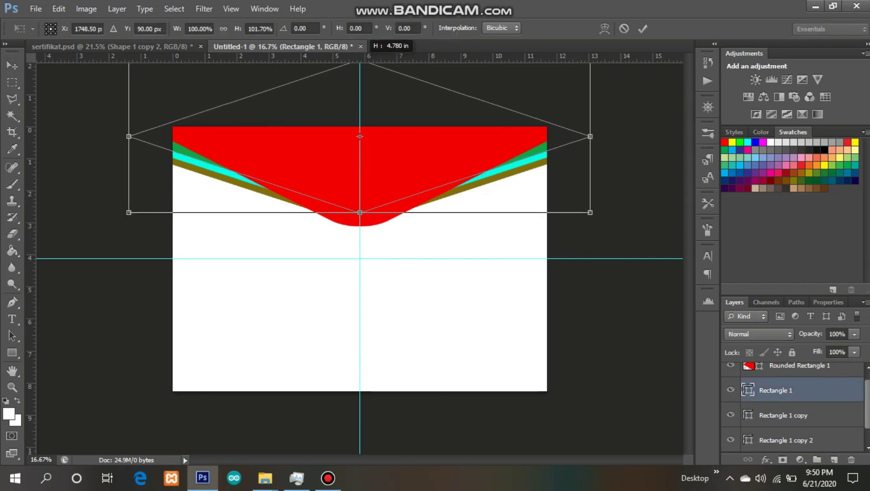
{"action": "left_click", "coordinate": [624, 28]}
{"action": "left_click", "coordinate": [577, 89]}
Stretch the red header to about 115% height and raise it so its slanted edges start at the page's upper corners
{"action": "left_click", "coordinate": [385, 139]}
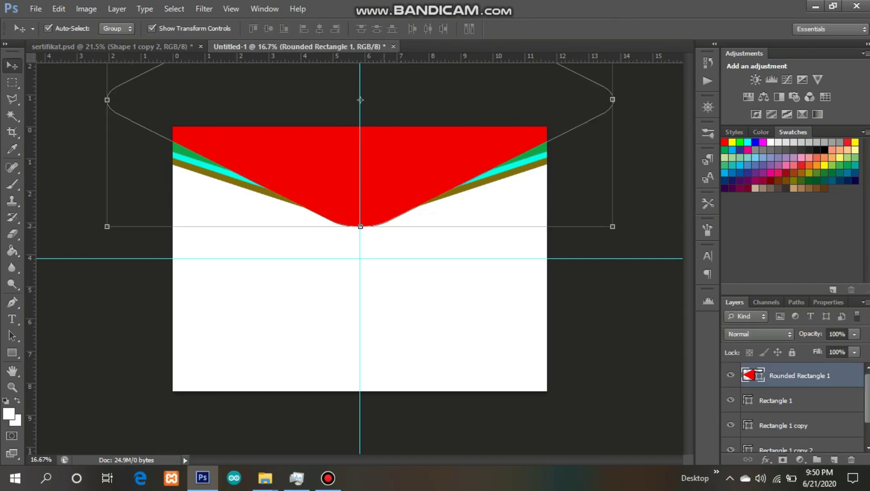
{"action": "left_click_drag", "start_coordinate": [361, 227], "coordinate": [361, 230]}
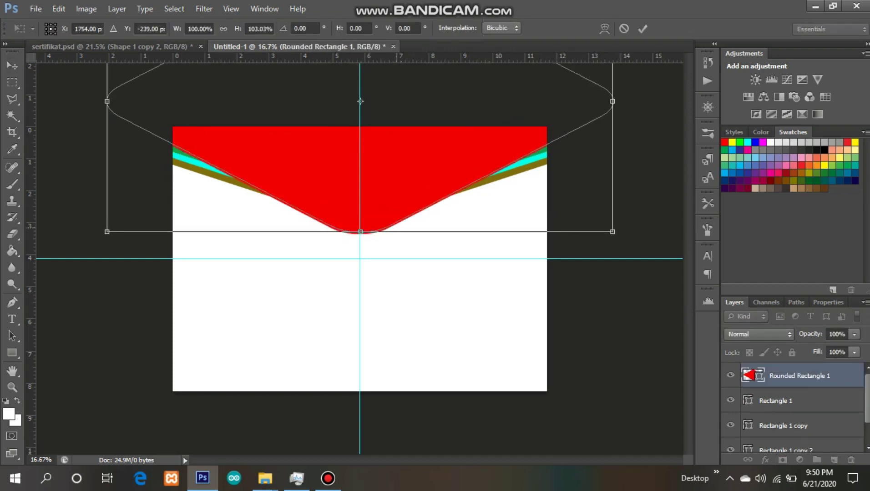
{"action": "key", "text": "Up"}
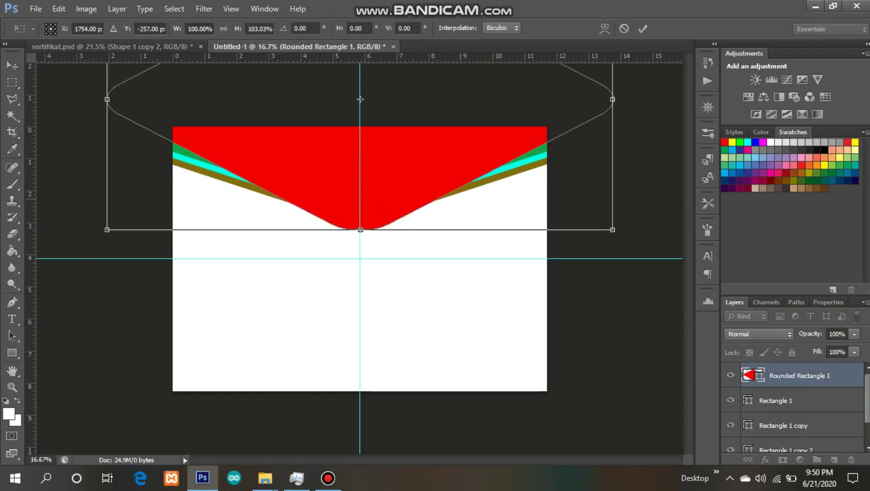
{"action": "left_click_drag", "start_coordinate": [361, 230], "coordinate": [360, 205]}
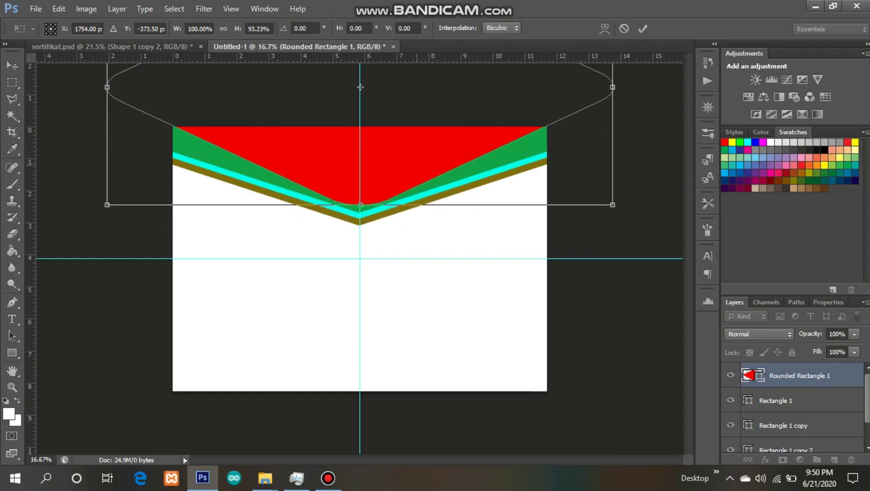
{"action": "left_click_drag", "start_coordinate": [412, 164], "coordinate": [412, 191]}
{"action": "left_click_drag", "start_coordinate": [359, 114], "coordinate": [359, 107]}
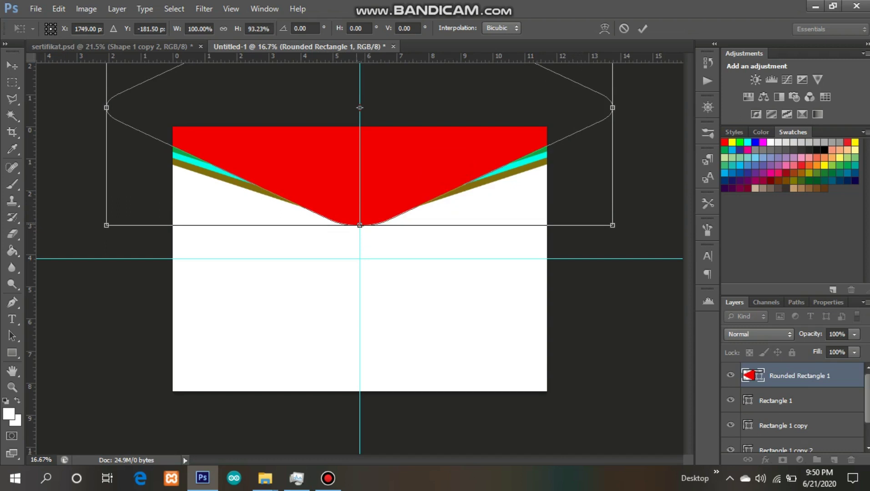
{"action": "left_click_drag", "start_coordinate": [357, 224], "coordinate": [357, 280]}
{"action": "left_click_drag", "start_coordinate": [412, 217], "coordinate": [412, 161]}
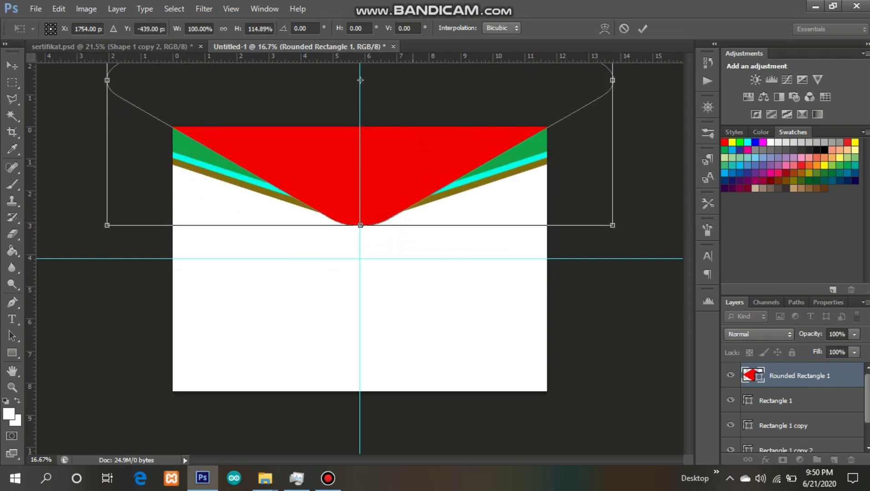
{"action": "left_click", "coordinate": [642, 28]}
{"action": "left_click", "coordinate": [609, 131]}
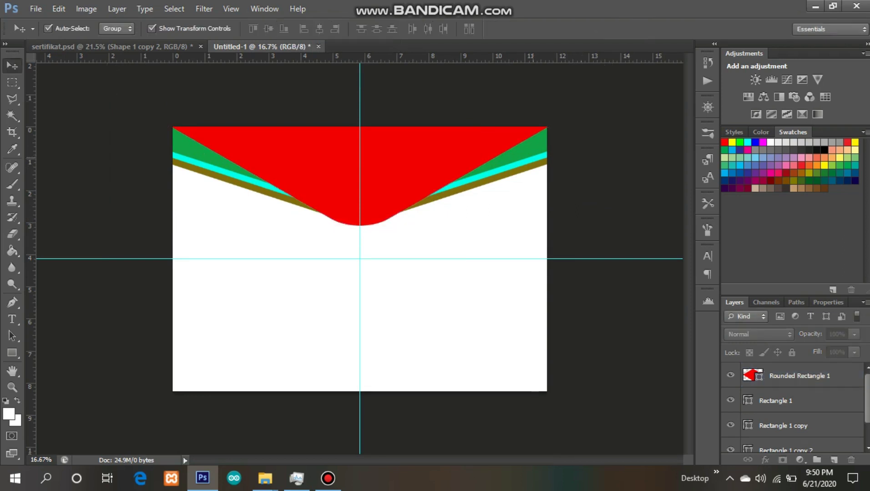
Nudge the cyan diamond slightly upward to widen the olive strips beneath it
{"action": "left_click", "coordinate": [534, 158]}
{"action": "key", "text": "Up"}
{"action": "key", "text": "Up"}
{"action": "key", "text": "Up"}
{"action": "key", "text": "Up"}
{"action": "key", "text": "Up"}
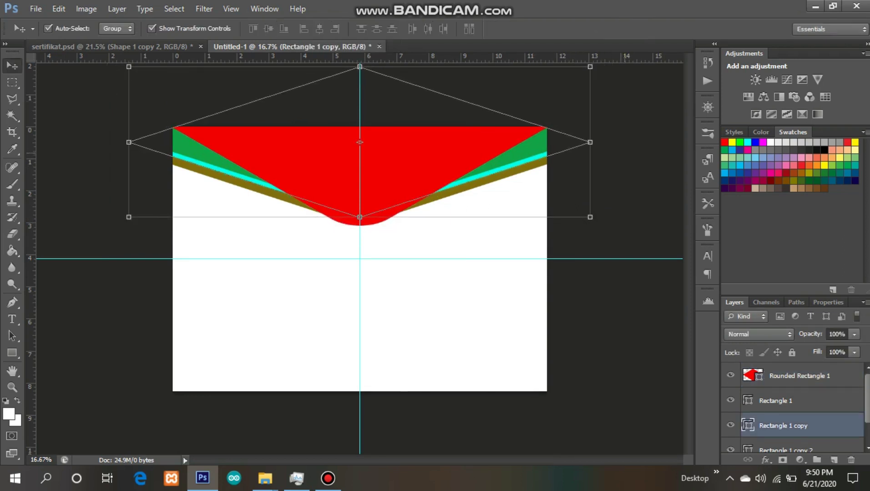
{"action": "left_click", "coordinate": [625, 152]}
Raise the green diamond in small increments so wider cyan strips show on both sides of the header
{"action": "left_click", "coordinate": [534, 146]}
{"action": "key", "text": "shift+Up"}
{"action": "key", "text": "shift+Up"}
{"action": "key", "text": "shift+Up"}
{"action": "key", "text": "shift+Up"}
{"action": "key", "text": "shift+Up"}
{"action": "key", "text": "shift+Up"}
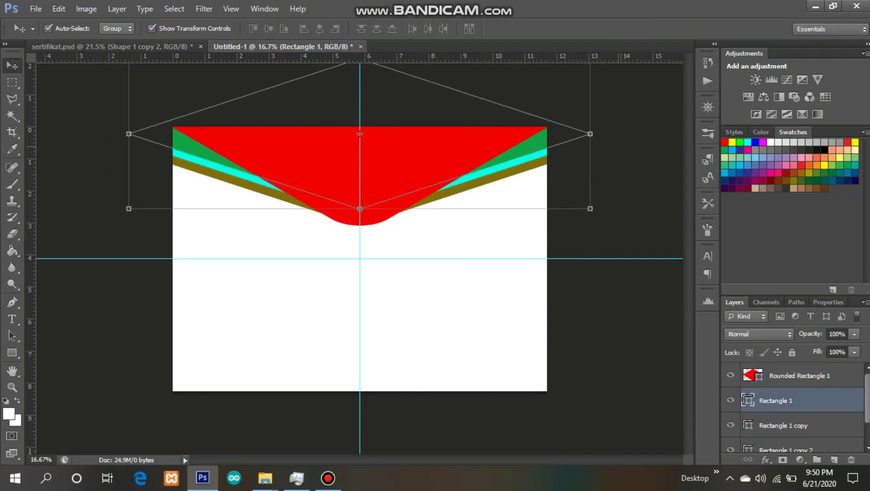
{"action": "key", "text": "shift+Up"}
{"action": "key", "text": "shift+Up"}
{"action": "key", "text": "shift+Up"}
{"action": "key", "text": "shift+Up"}
{"action": "left_click", "coordinate": [617, 147]}
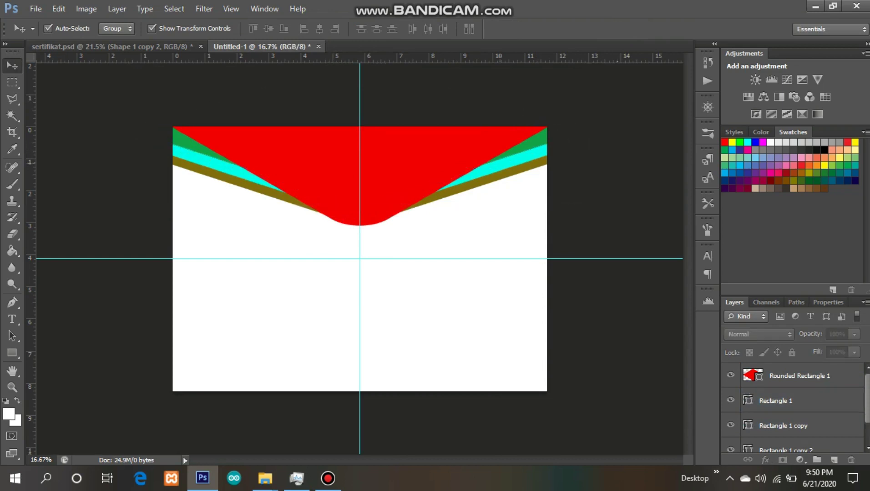
Raise the cyan diamond a little more to even out the cyan and olive strips
{"action": "left_click", "coordinate": [510, 162]}
{"action": "key", "text": "shift+Up"}
{"action": "left_click", "coordinate": [568, 207]}
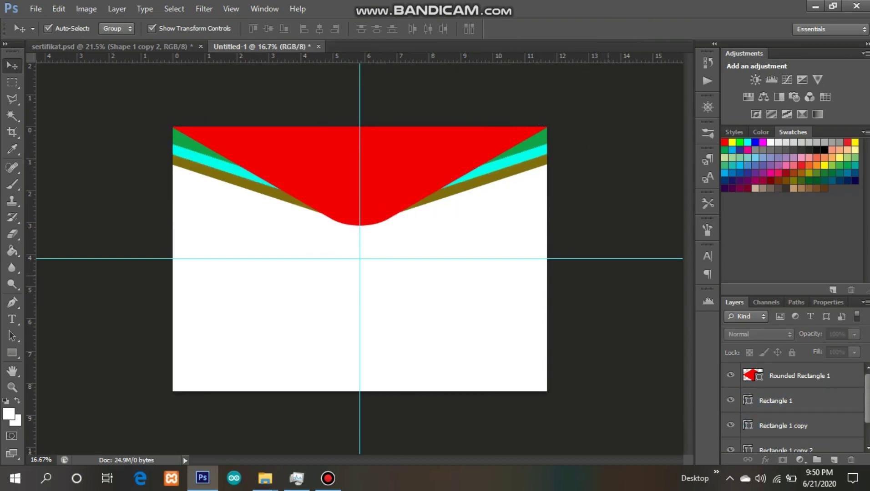
Select the red header and all three diamonds and move them down together slightly
{"action": "left_click_drag", "start_coordinate": [510, 290], "coordinate": [98, 109]}
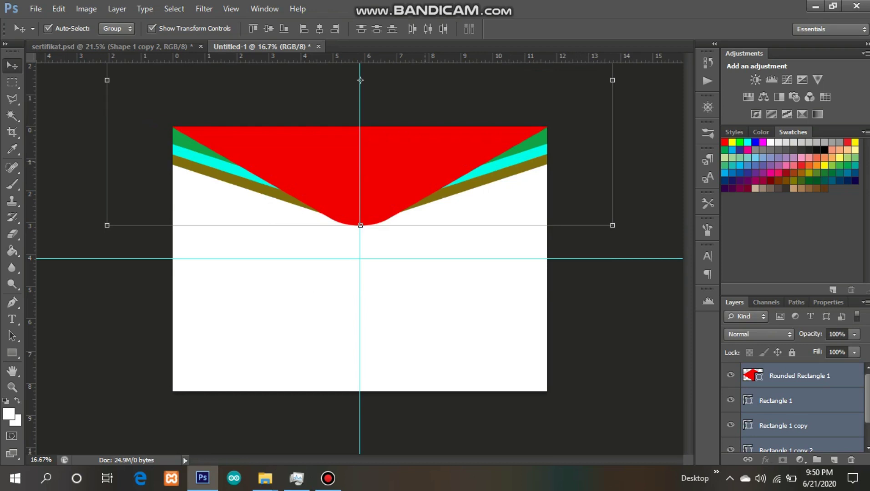
{"action": "left_click_drag", "start_coordinate": [360, 80], "coordinate": [360, 85]}
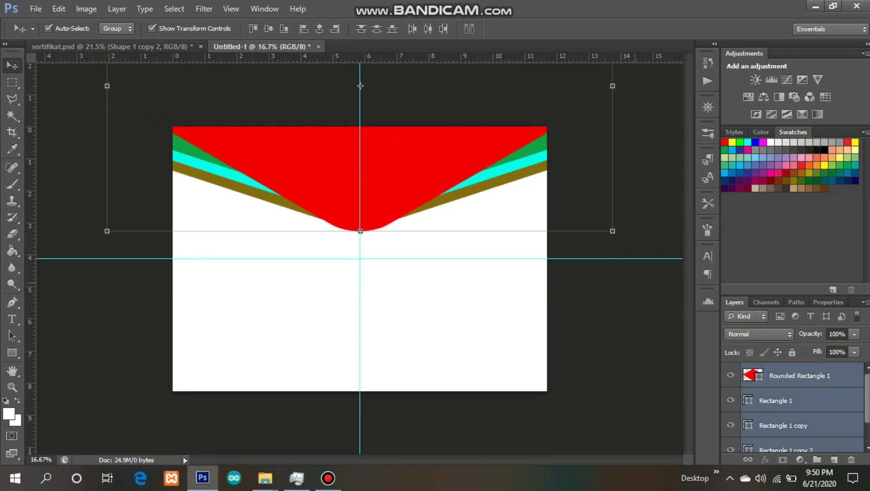
{"action": "left_click_drag", "start_coordinate": [638, 303], "coordinate": [116, 115]}
{"action": "left_click_drag", "start_coordinate": [360, 85], "coordinate": [360, 89]}
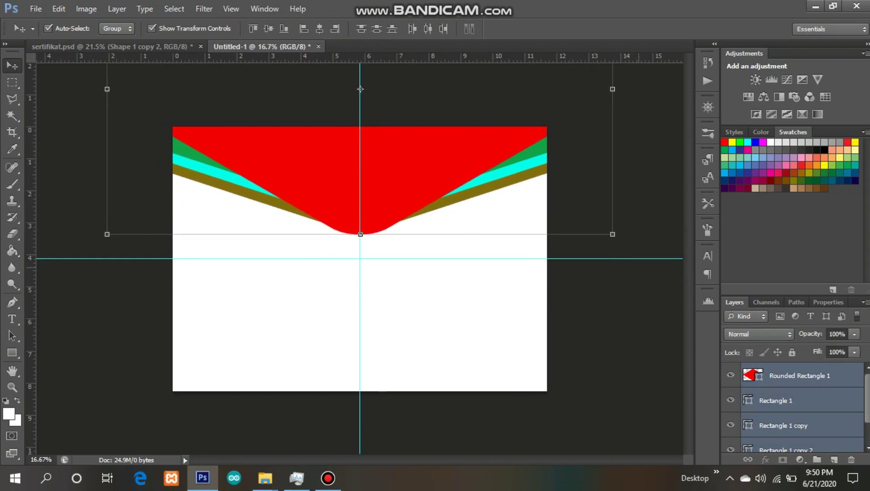
{"action": "left_click", "coordinate": [639, 267]}
Compare the layered header with the reference design in sertifikat.psd
{"action": "left_click", "coordinate": [400, 152]}
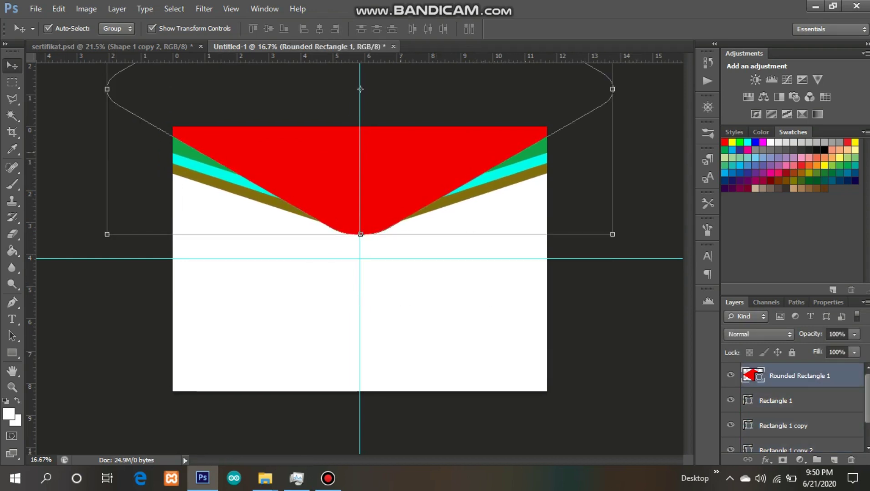
{"action": "key", "text": "ctrl+Tab"}
{"action": "key", "text": "ctrl+Tab"}
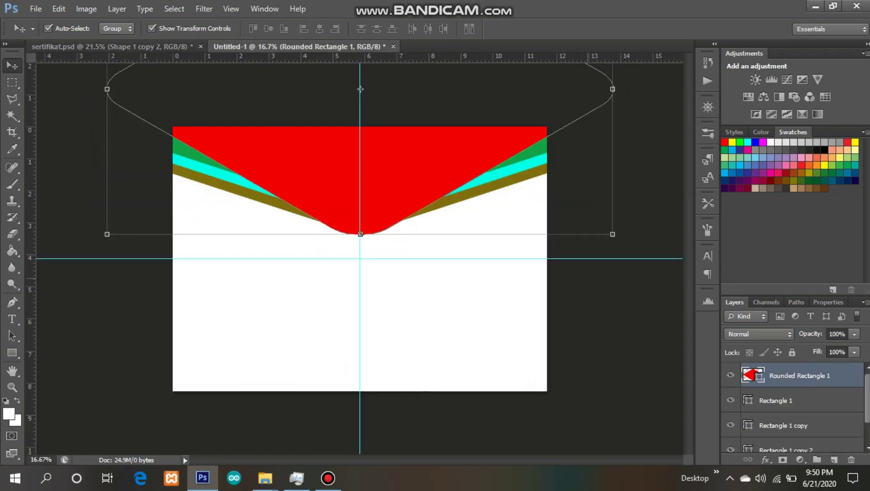
{"action": "left_click", "coordinate": [587, 278]}
{"action": "left_click", "coordinate": [455, 175]}
{"action": "left_click", "coordinate": [591, 271]}
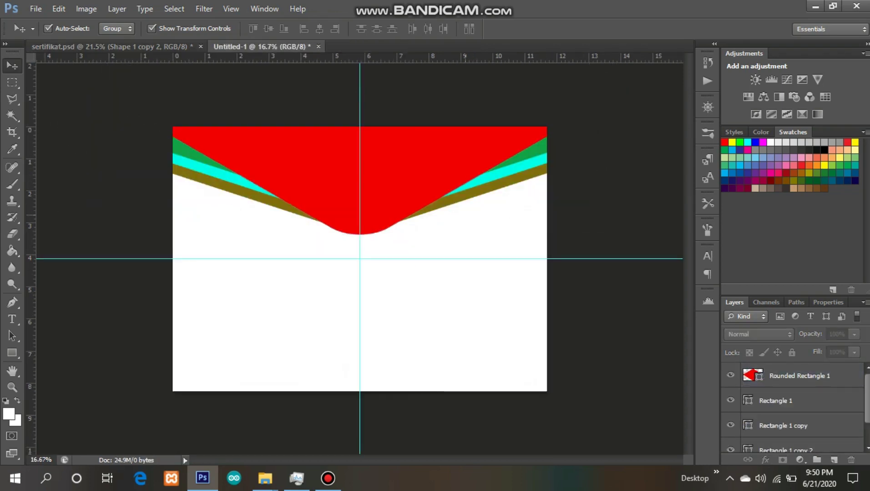
Add a Gradient Overlay to the red header and choose the Blue gradient preset
{"action": "left_click", "coordinate": [406, 161]}
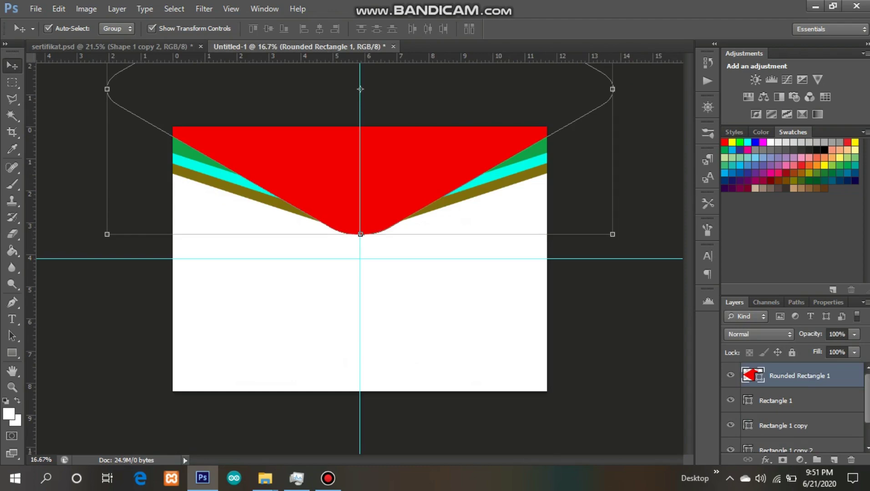
{"action": "right_click", "coordinate": [805, 377]}
{"action": "left_click", "coordinate": [746, 36]}
{"action": "right_click", "coordinate": [806, 376]}
{"action": "left_click", "coordinate": [727, 34]}
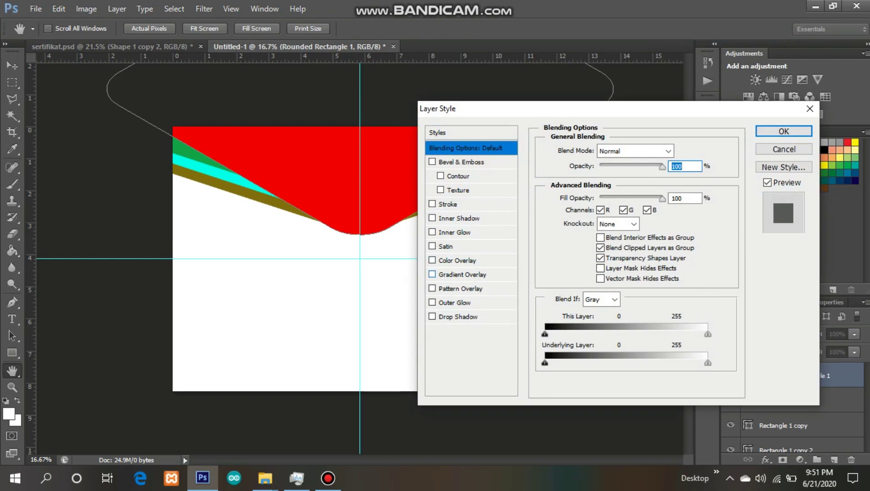
{"action": "left_click", "coordinate": [462, 275]}
{"action": "left_click", "coordinate": [621, 180]}
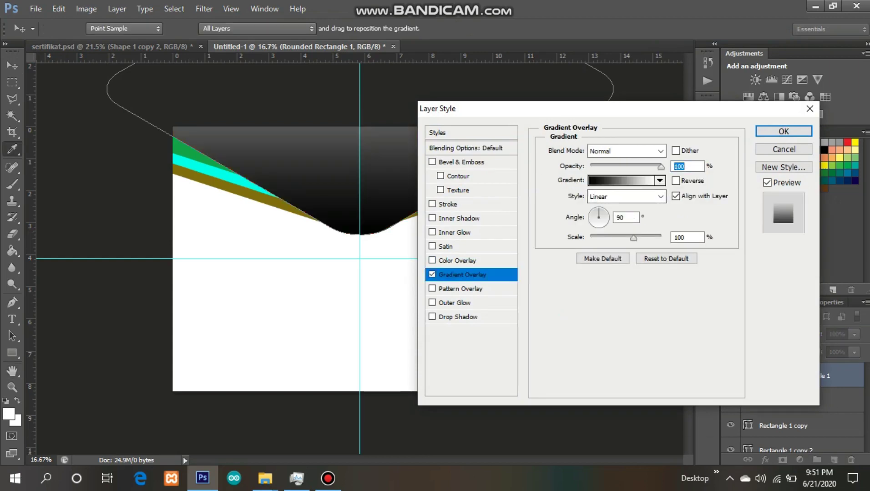
{"action": "left_click", "coordinate": [724, 195]}
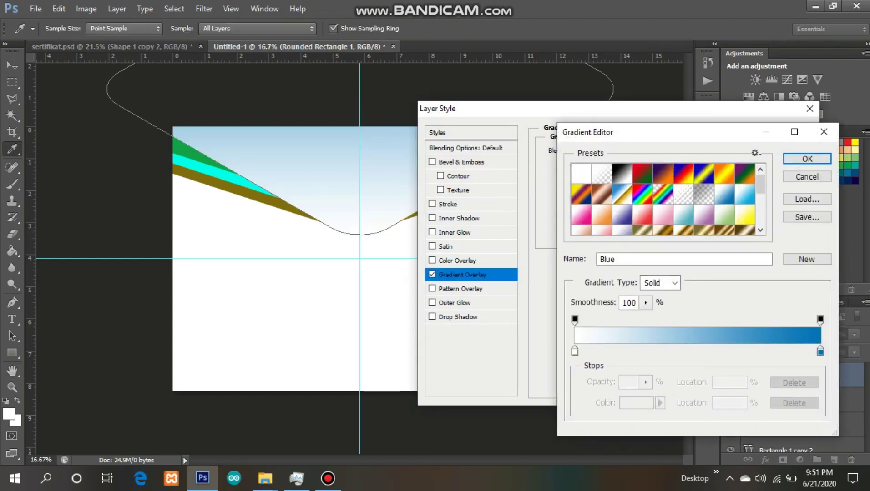
Swap the gradient's color stops, placing blue at location 0% and white at 100%
{"action": "left_click", "coordinate": [575, 351]}
{"action": "left_click_drag", "start_coordinate": [574, 351], "coordinate": [738, 351]}
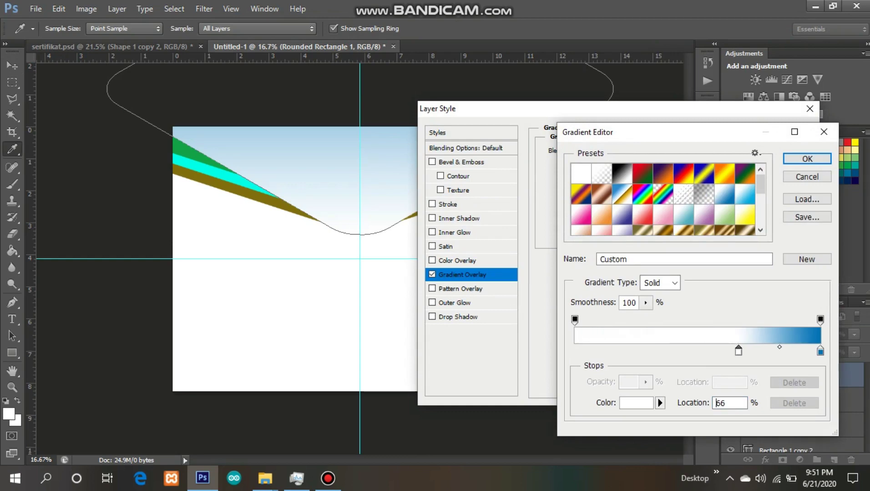
{"action": "left_click_drag", "start_coordinate": [820, 351], "coordinate": [574, 351]}
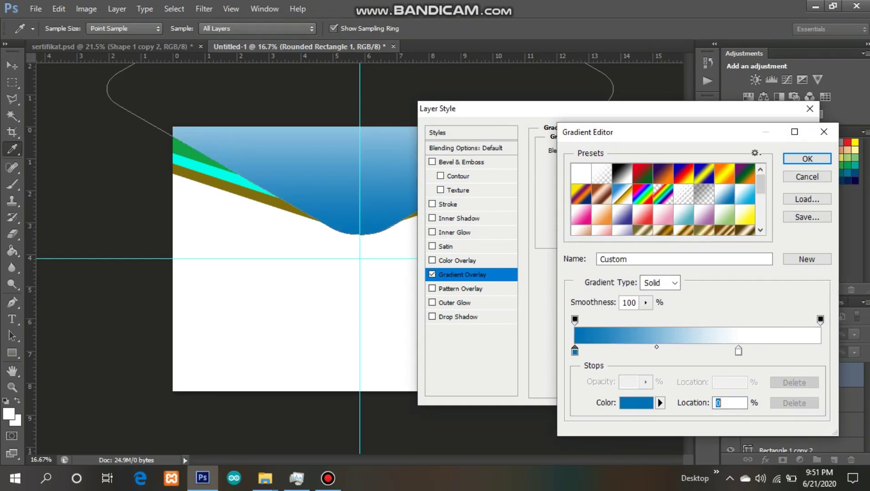
{"action": "left_click_drag", "start_coordinate": [738, 351], "coordinate": [820, 351]}
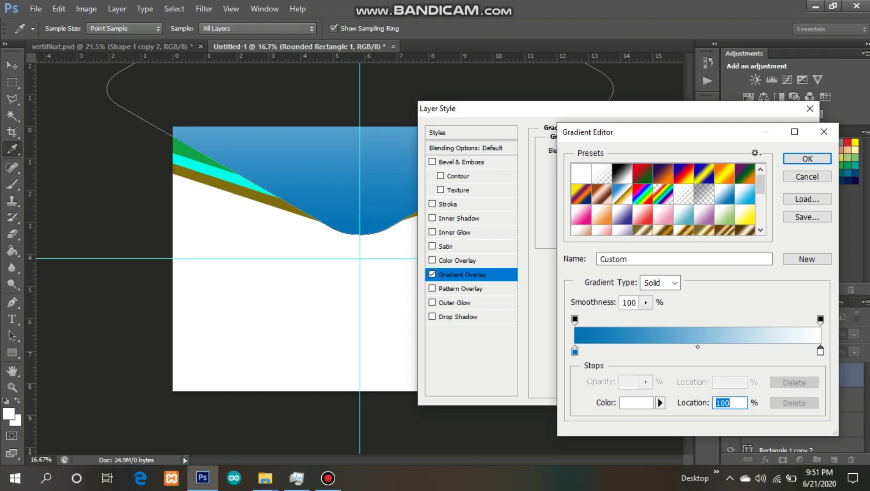
Change the gradient's blue stop to a light sky blue and accept the edited gradient
{"action": "left_click", "coordinate": [574, 350]}
{"action": "left_click", "coordinate": [635, 403]}
{"action": "mouse_move", "coordinate": [702, 178]}
{"action": "left_mouse_down"}
{"action": "mouse_move", "coordinate": [650, 144]}
{"action": "mouse_move", "coordinate": [668, 153]}
{"action": "mouse_move", "coordinate": [671, 145]}
{"action": "left_mouse_up"}
{"action": "key", "text": "Return"}
{"action": "key", "text": "Return"}
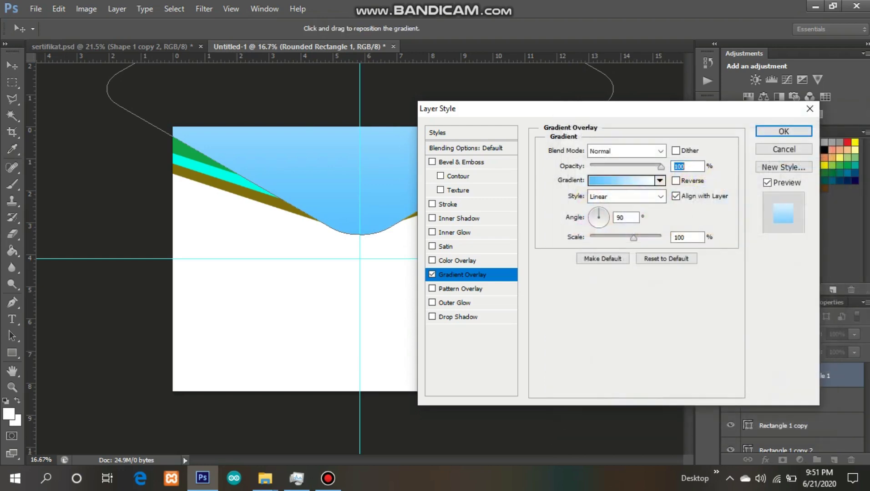
Apply the header's layer style, and add a Gradient Overlay with the Blue preset to the green diamond
{"action": "key", "text": "Return"}
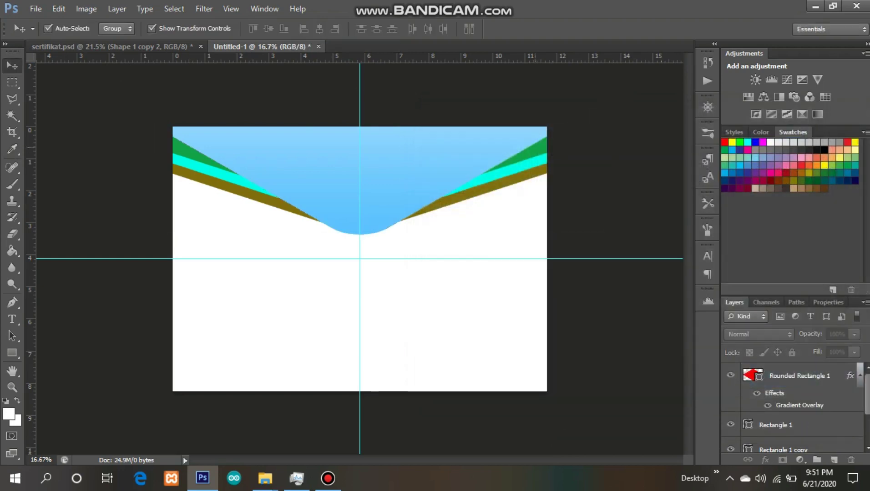
{"action": "left_click", "coordinate": [535, 148]}
{"action": "right_click", "coordinate": [777, 425]}
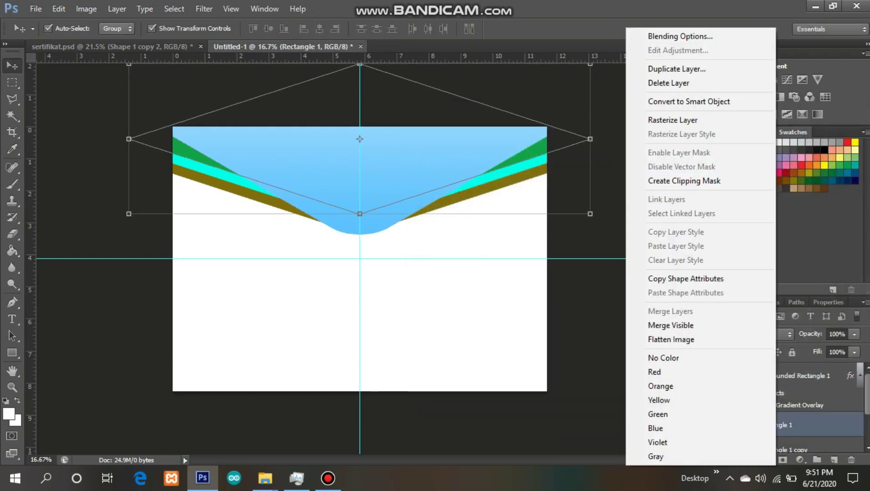
{"action": "left_click", "coordinate": [700, 36]}
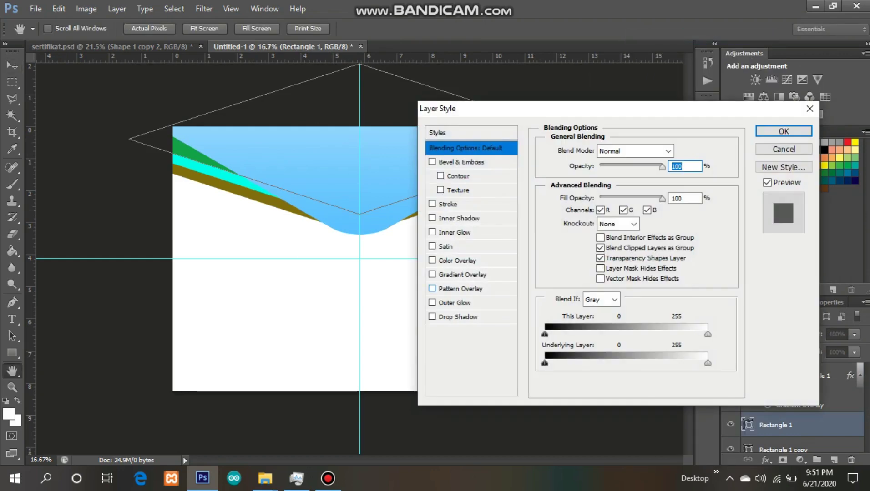
{"action": "left_click", "coordinate": [462, 274]}
{"action": "left_click", "coordinate": [637, 225]}
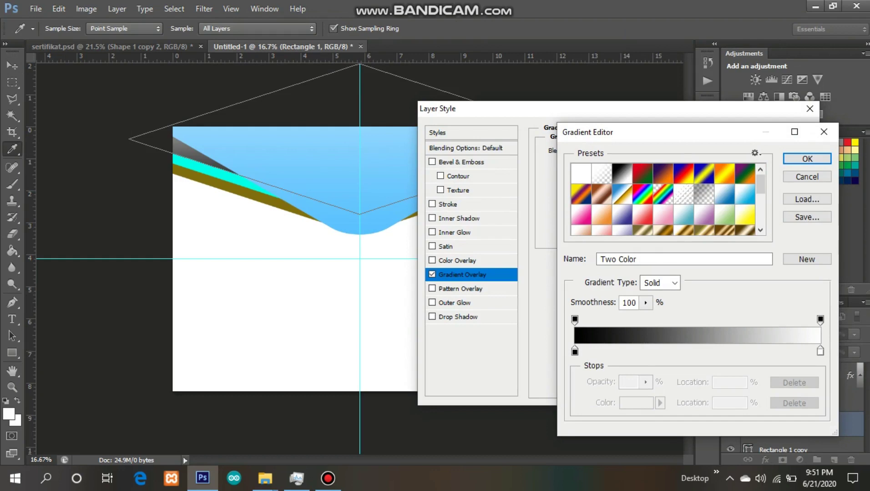
{"action": "left_click", "coordinate": [724, 194]}
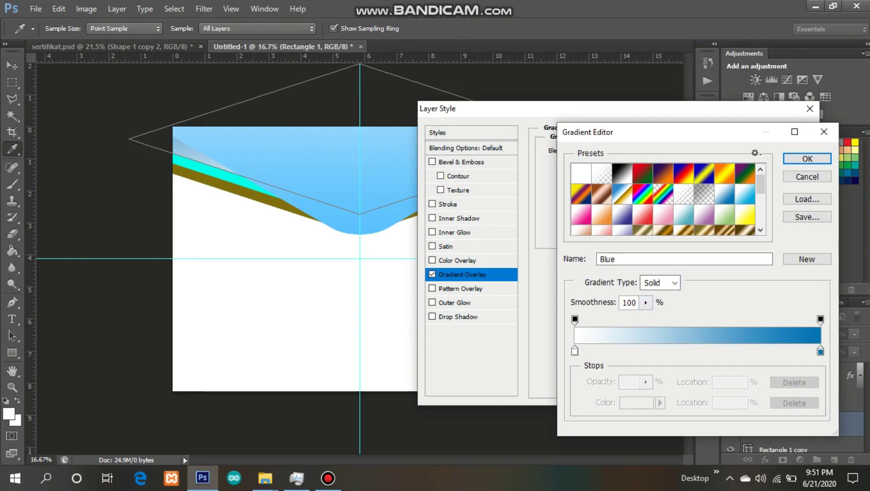
Swap the green diamond's gradient stops, placing blue at location 0% and white at 100%, and apply the layer style
{"action": "left_click_drag", "start_coordinate": [820, 350], "coordinate": [699, 351]}
{"action": "left_click_drag", "start_coordinate": [575, 351], "coordinate": [820, 351]}
{"action": "left_click_drag", "start_coordinate": [699, 351], "coordinate": [575, 351]}
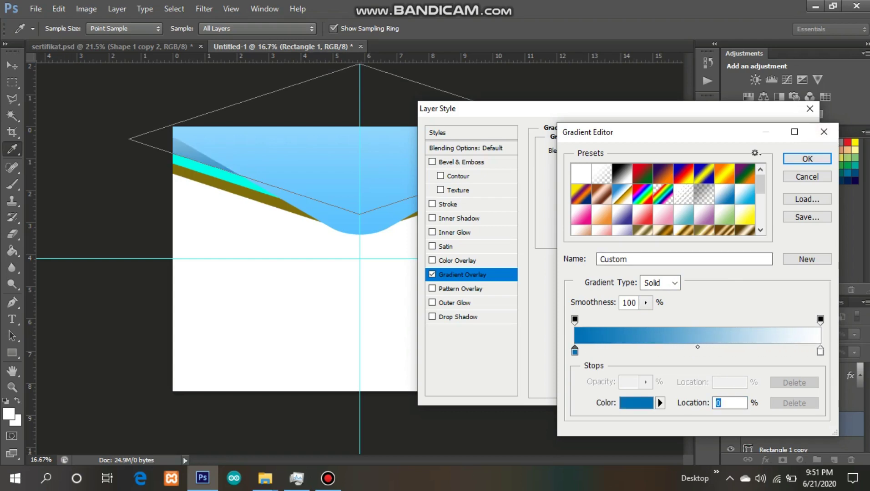
{"action": "key", "text": "Return"}
{"action": "left_click", "coordinate": [783, 132]}
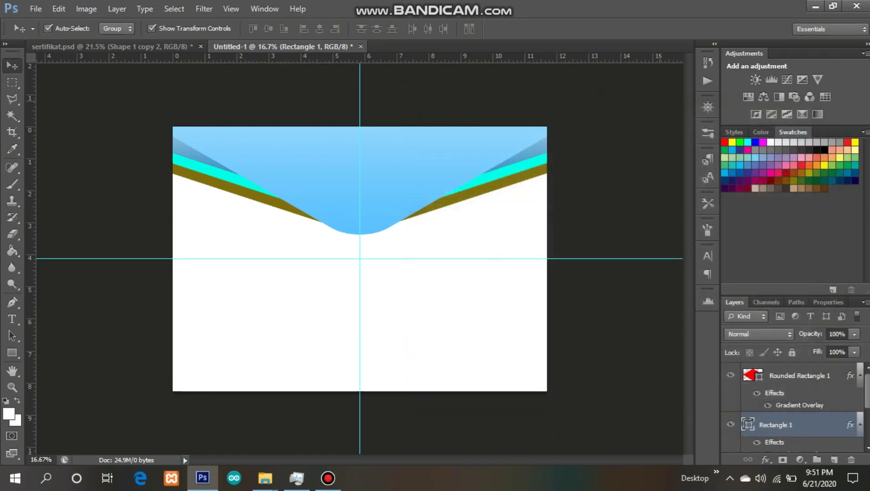
Add a Gradient Overlay with the Cyan preset to the cyan diamond, with the white stop at location 0%
{"action": "left_click", "coordinate": [534, 191]}
{"action": "left_click", "coordinate": [523, 166]}
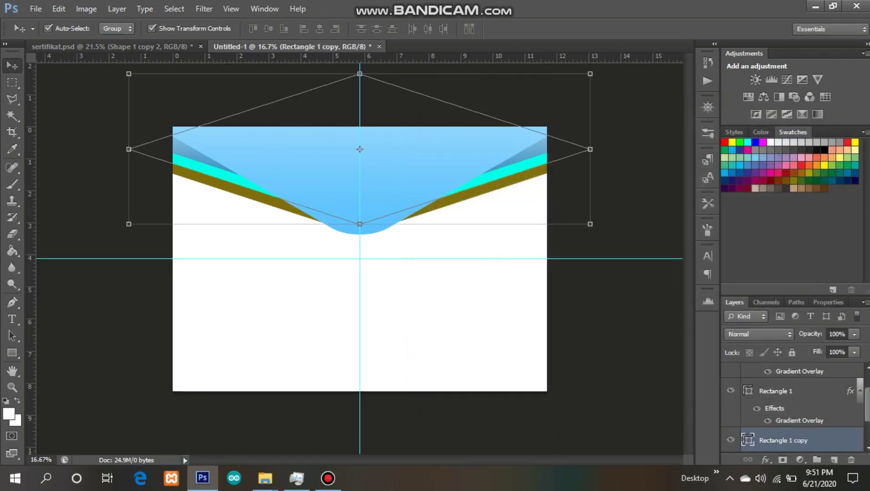
{"action": "right_click", "coordinate": [794, 440]}
{"action": "left_click", "coordinate": [669, 35]}
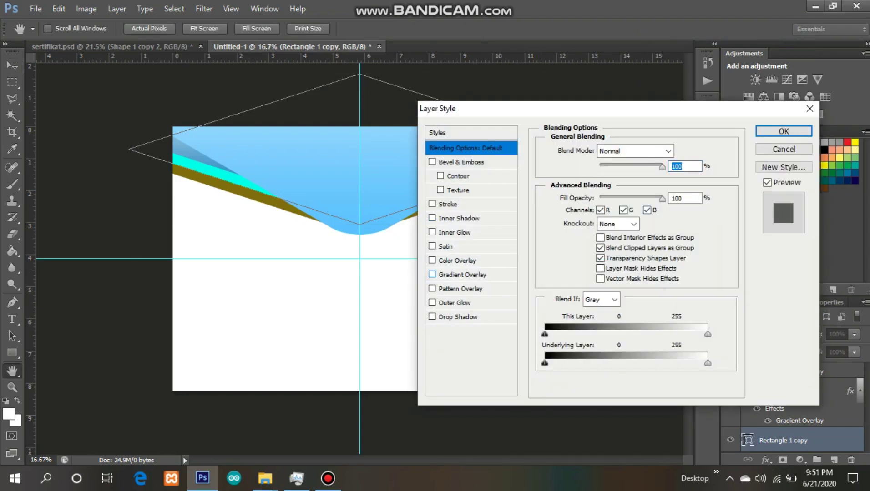
{"action": "left_click", "coordinate": [459, 275]}
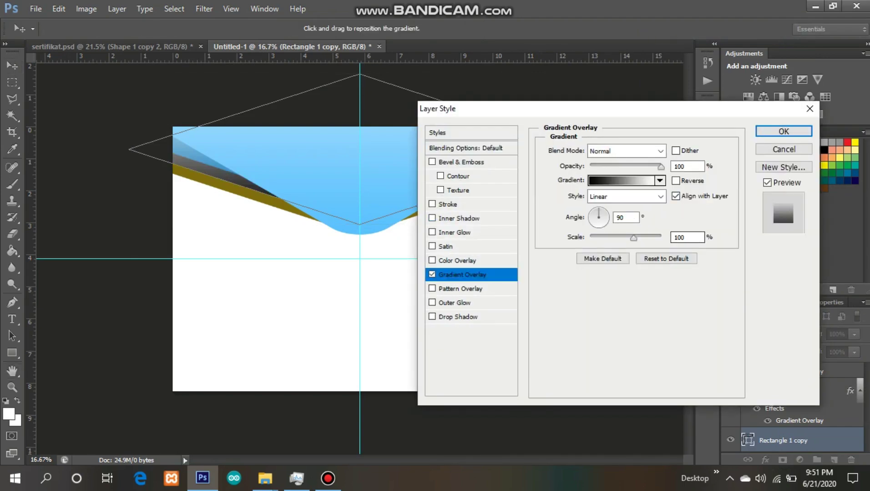
{"action": "left_click", "coordinate": [621, 180]}
{"action": "left_click", "coordinate": [744, 194]}
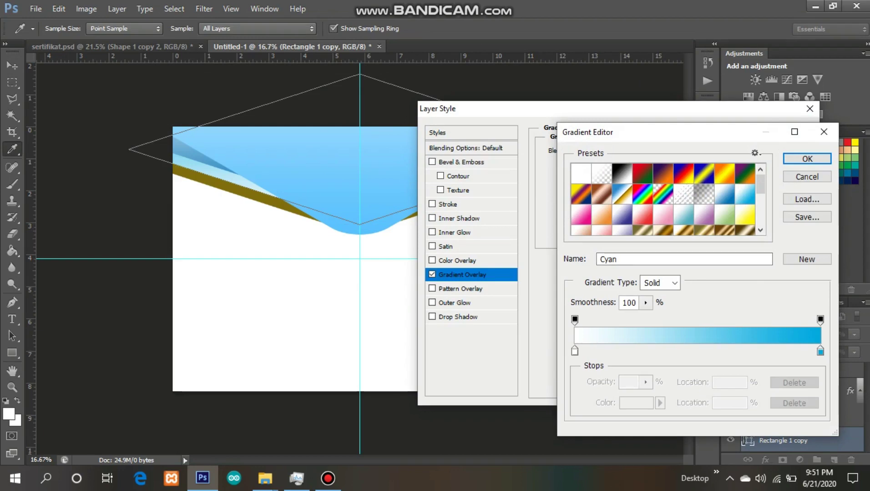
{"action": "left_click", "coordinate": [654, 351]}
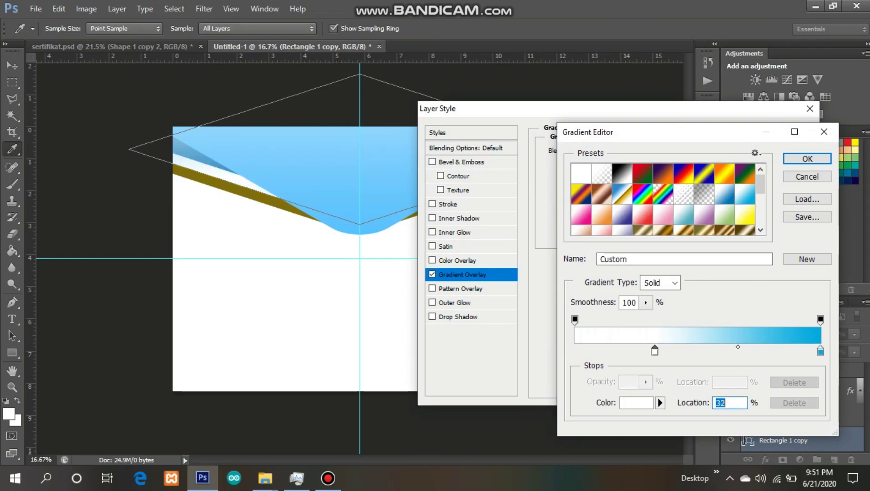
{"action": "type", "text": "0"}
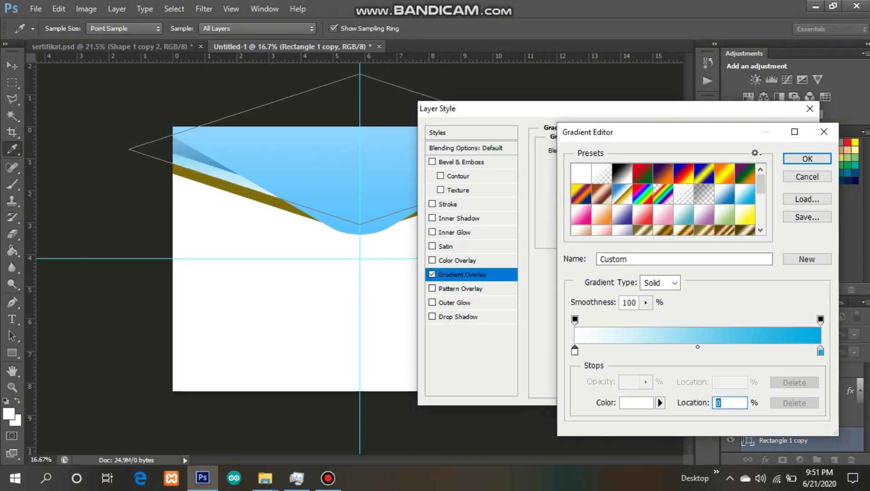
{"action": "left_click", "coordinate": [807, 159]}
{"action": "left_click", "coordinate": [784, 131]}
Add a Gradient Overlay to the olive diamond and choose the Blue gradient preset
{"action": "left_click", "coordinate": [521, 188]}
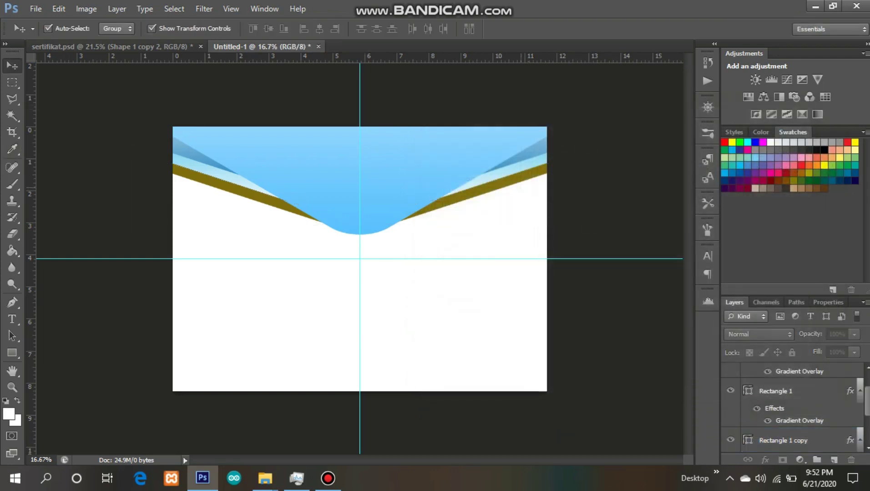
{"action": "left_click", "coordinate": [500, 186]}
{"action": "right_click", "coordinate": [769, 441]}
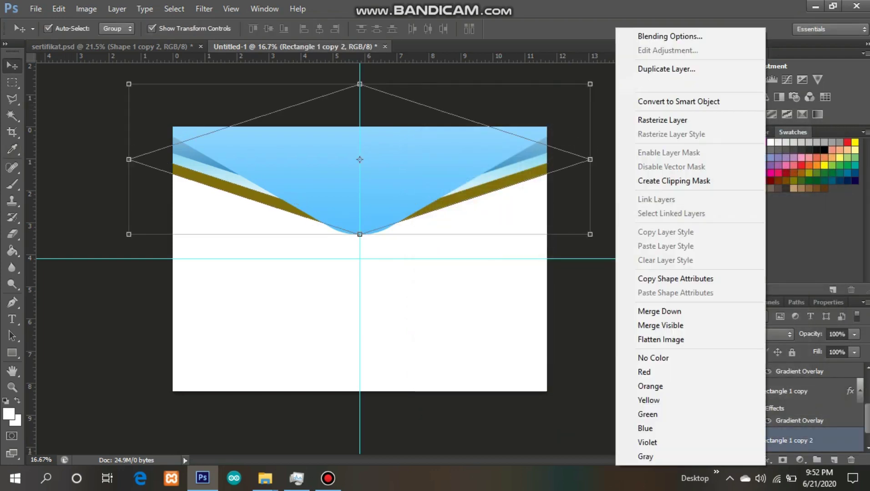
{"action": "left_click", "coordinate": [645, 36]}
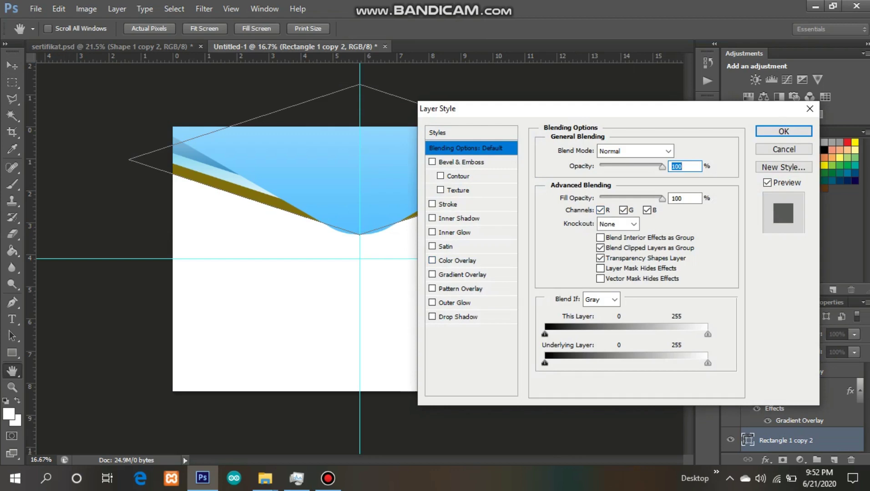
{"action": "left_click", "coordinate": [432, 275]}
{"action": "left_click", "coordinate": [632, 179]}
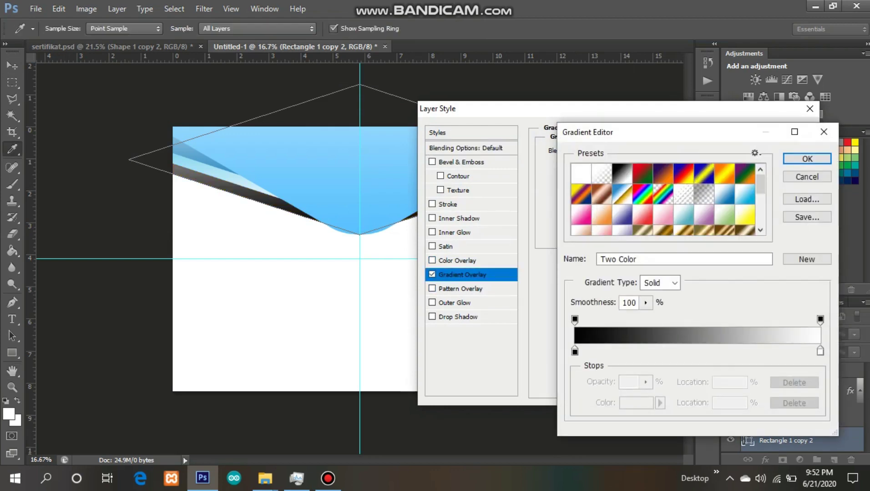
{"action": "left_click", "coordinate": [725, 194]}
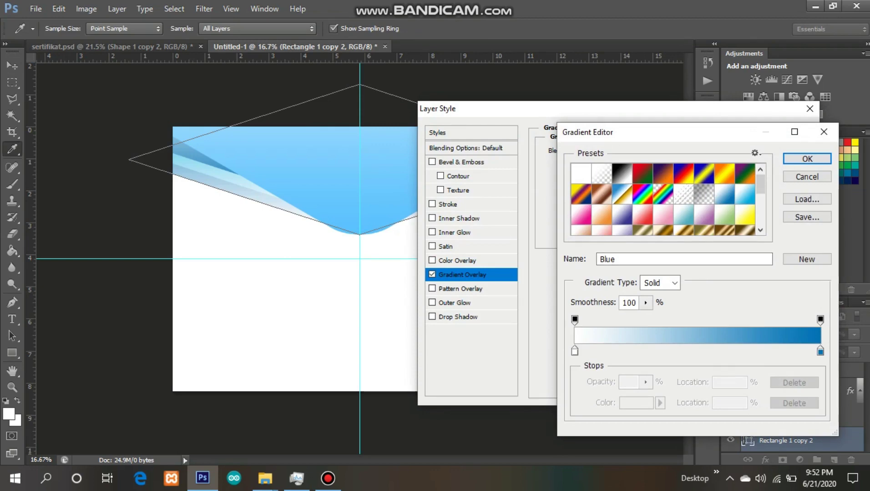
Change the white stop of the olive diamond's gradient to a light cyan and apply the layer style
{"action": "left_click", "coordinate": [575, 350]}
{"action": "double_click", "coordinate": [575, 351]}
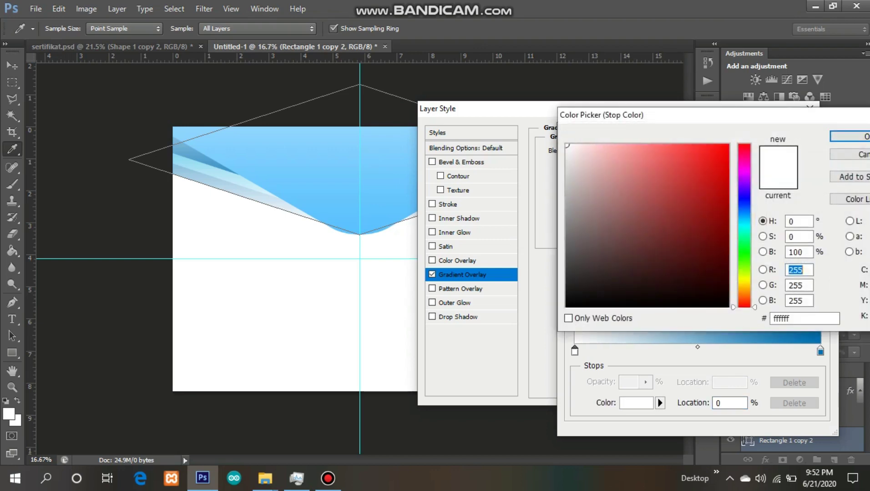
{"action": "left_click", "coordinate": [744, 222]}
{"action": "left_click", "coordinate": [638, 148]}
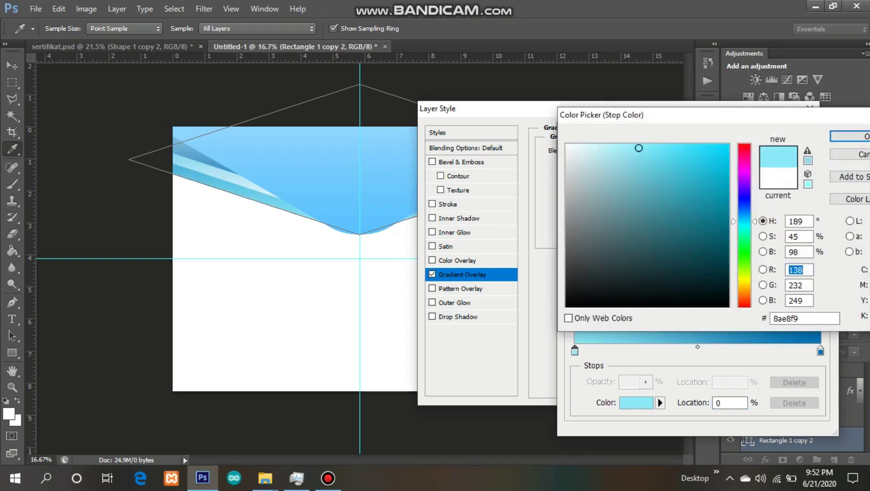
{"action": "left_click_drag", "start_coordinate": [639, 148], "coordinate": [621, 144]}
{"action": "key", "text": "Return"}
{"action": "key", "text": "Return"}
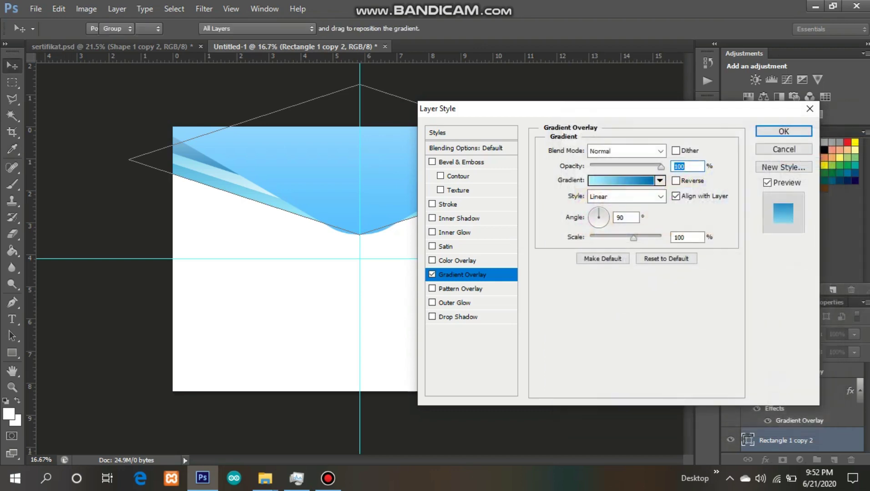
{"action": "key", "text": "Return"}
{"action": "left_click", "coordinate": [621, 139]}
Change the 0% stop of the header's Gradient Overlay to the deeper sky blue 49b8fb
{"action": "left_click", "coordinate": [518, 142]}
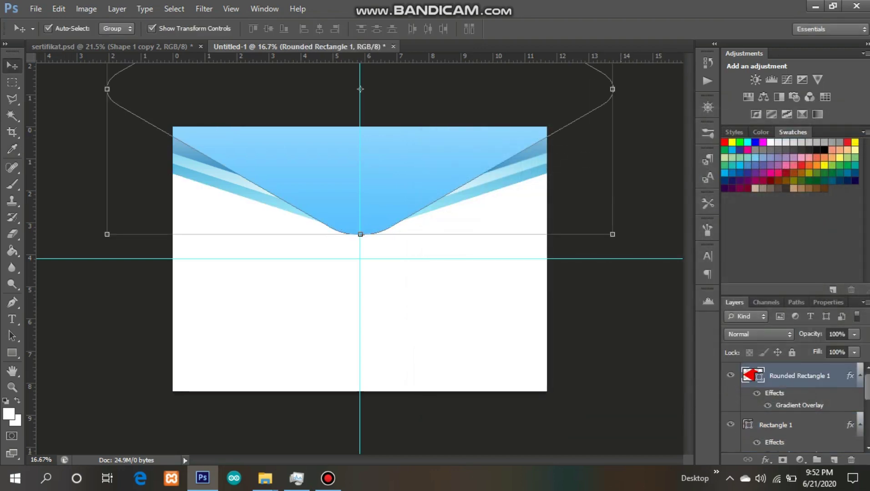
{"action": "double_click", "coordinate": [799, 405]}
{"action": "left_click", "coordinate": [621, 181]}
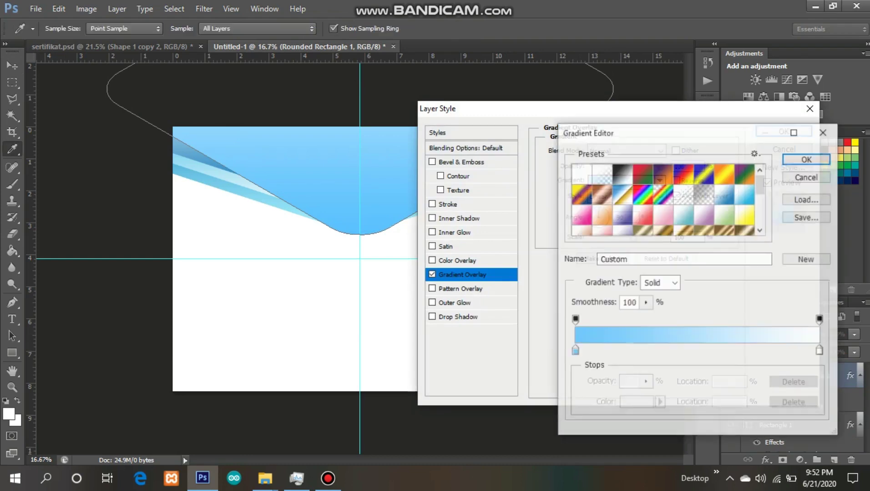
{"action": "left_click", "coordinate": [575, 351]}
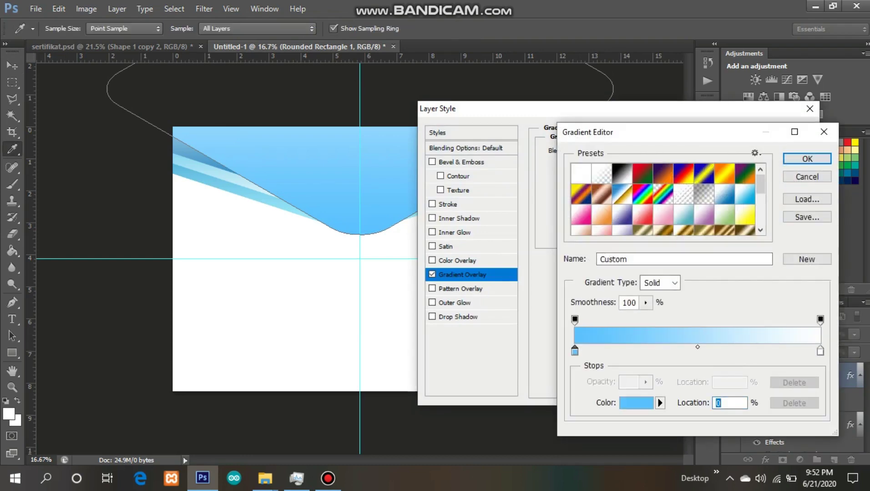
{"action": "left_click", "coordinate": [636, 403]}
{"action": "mouse_move", "coordinate": [672, 145]}
{"action": "left_mouse_down"}
{"action": "mouse_move", "coordinate": [660, 163]}
{"action": "mouse_move", "coordinate": [686, 164]}
{"action": "mouse_move", "coordinate": [661, 148]}
{"action": "mouse_move", "coordinate": [681, 146]}
{"action": "left_mouse_up"}
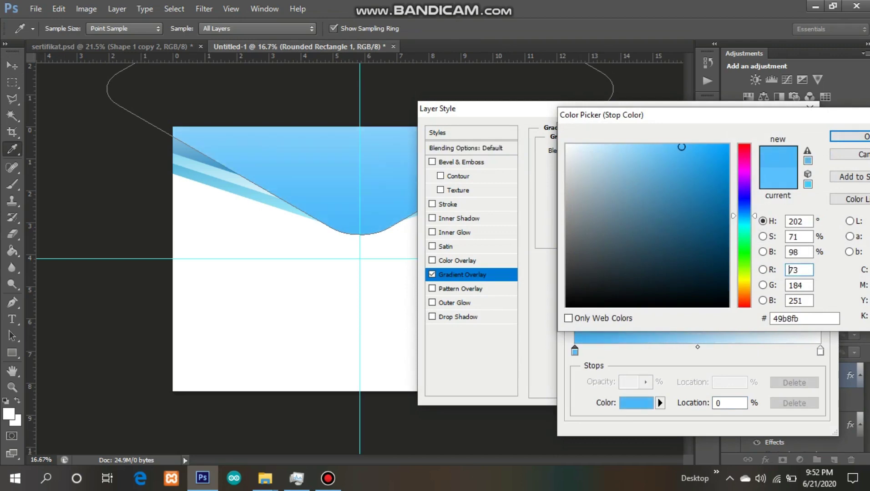
{"action": "key", "text": "Return"}
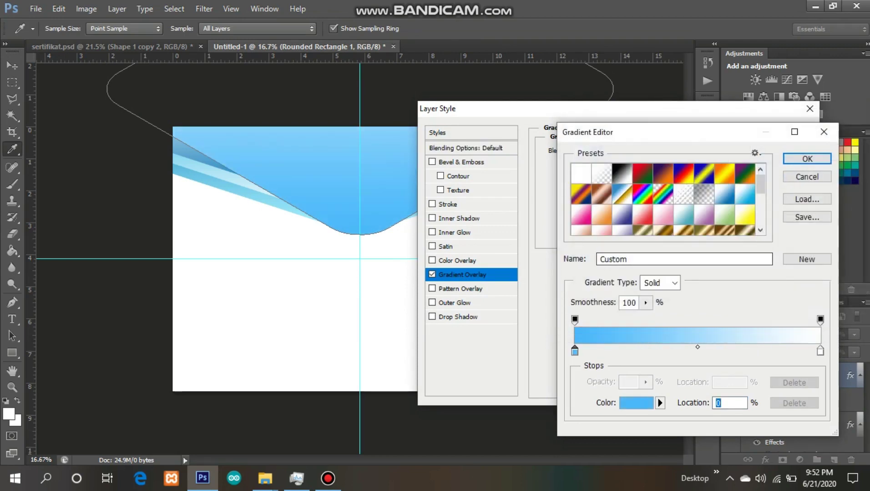
Move the white stop of the header's gradient to location 59% and apply the layer style
{"action": "left_click", "coordinate": [820, 350]}
{"action": "double_click", "coordinate": [820, 351]}
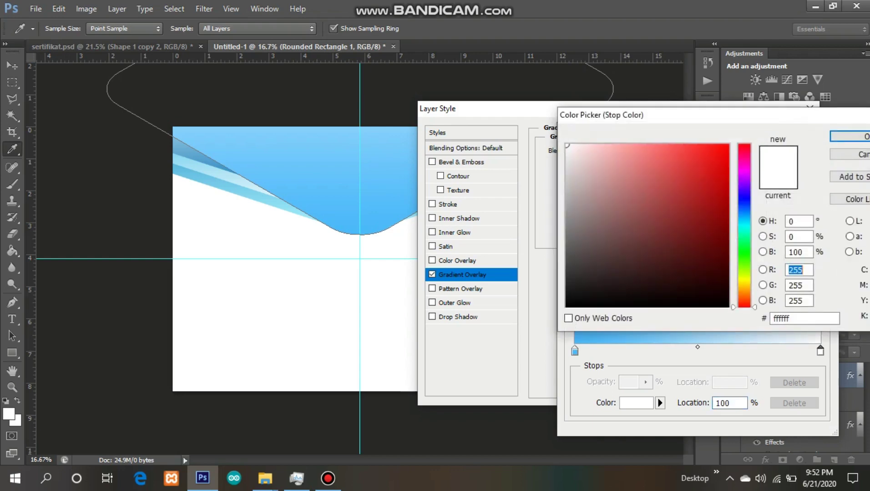
{"action": "left_click", "coordinate": [852, 136]}
{"action": "left_click_drag", "start_coordinate": [820, 351], "coordinate": [719, 350]}
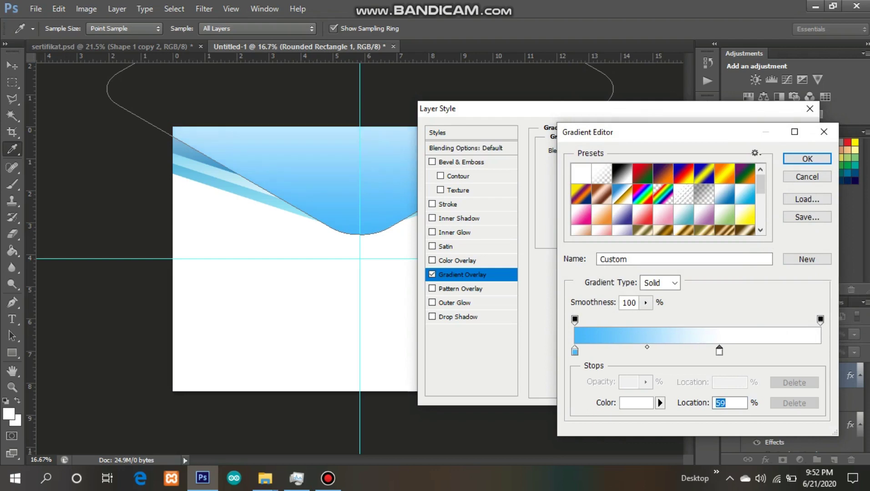
{"action": "key", "text": "Return"}
{"action": "key", "text": "Return"}
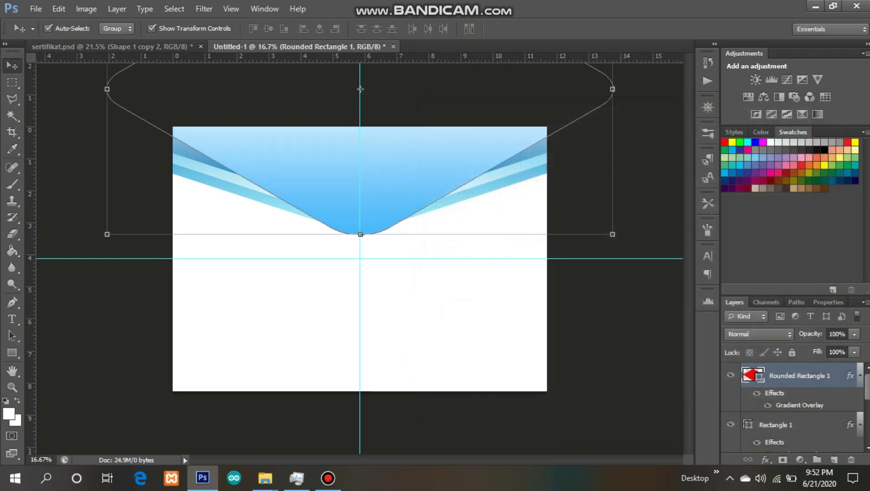
{"action": "left_click", "coordinate": [359, 89]}
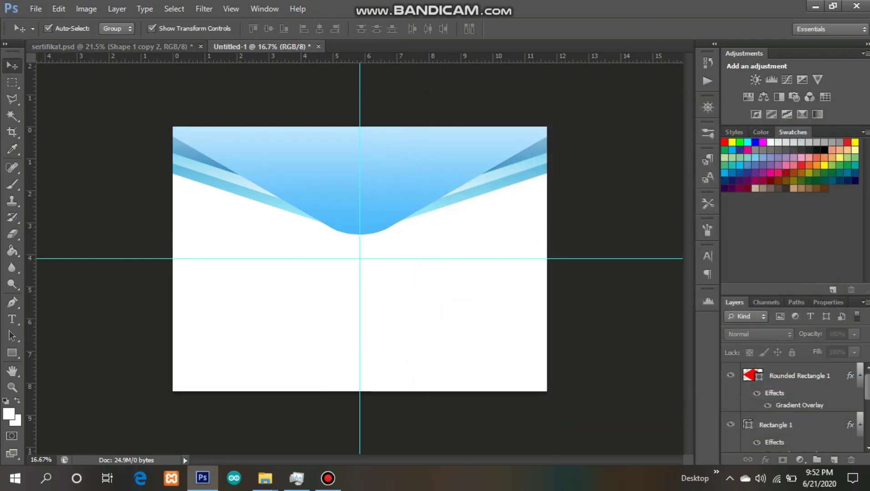
Compare the gradient-styled header with the reference design in sertifikat.psd and inspect its layers
{"action": "left_click", "coordinate": [112, 46]}
{"action": "key", "text": "ctrl+Tab"}
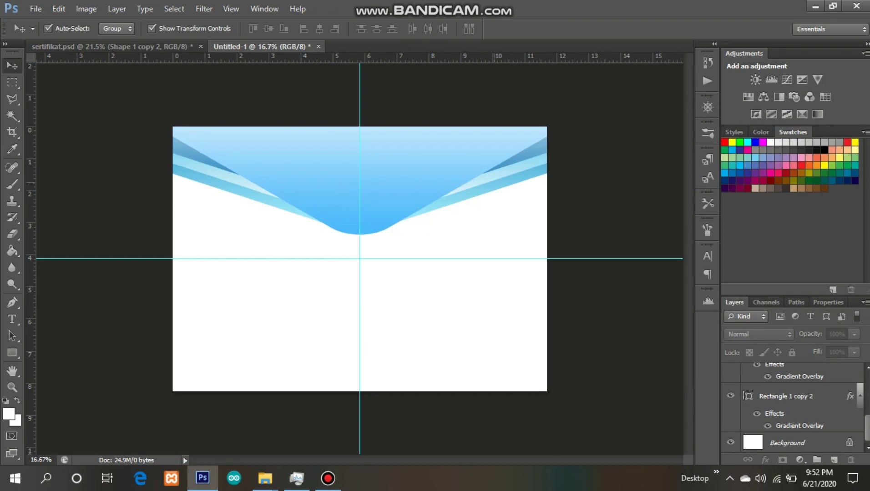
{"action": "scroll", "coordinate": [494, 183], "scroll_direction": "up", "scroll_amount": 3}
{"action": "scroll", "coordinate": [494, 183], "scroll_direction": "down", "scroll_amount": 4}
{"action": "left_click", "coordinate": [460, 161]}
{"action": "scroll", "coordinate": [460, 160], "scroll_direction": "up", "scroll_amount": 2}
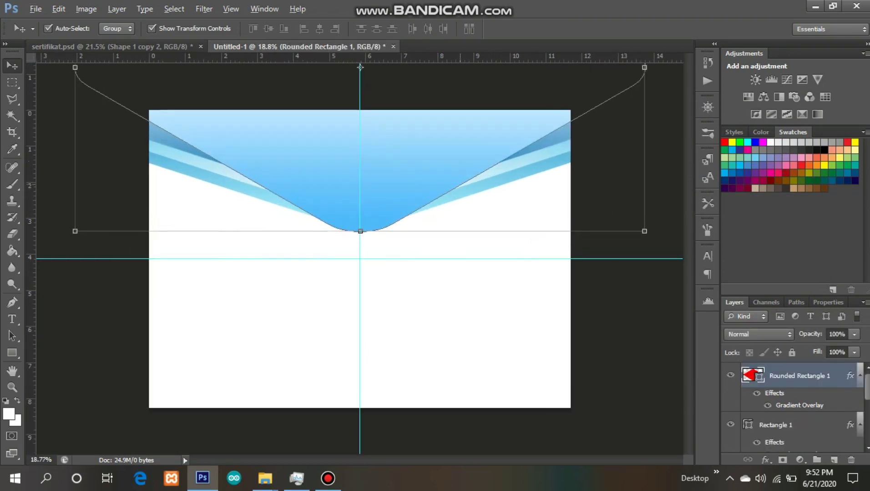